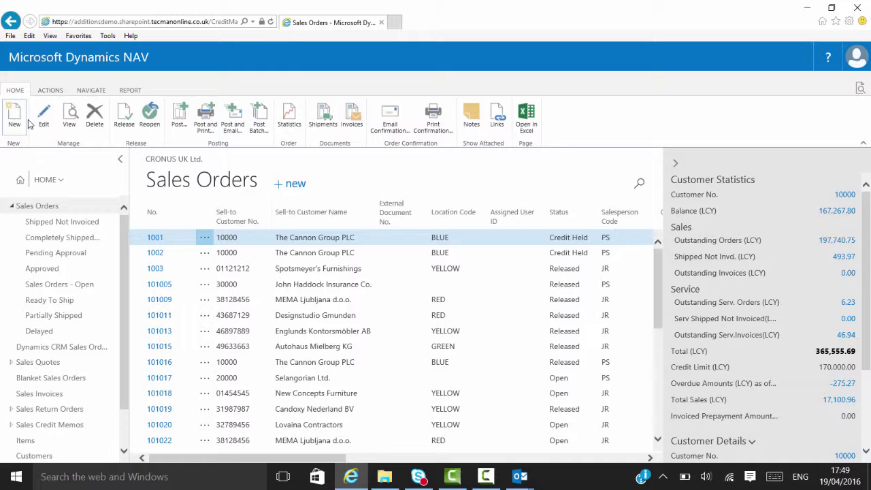
# Step: Create a new sales order for The Cannon Group PLC and accept exceeding the customer's credit limit
pyautogui.click(280, 183)
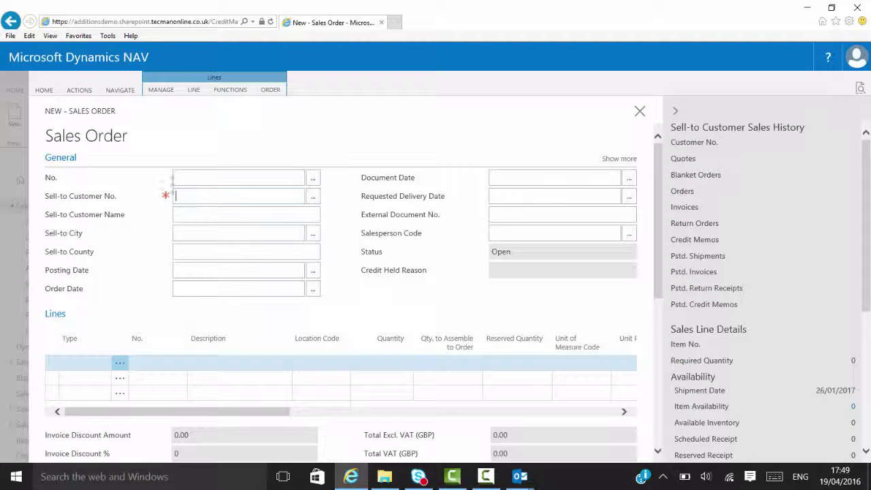
pyautogui.write('1000')
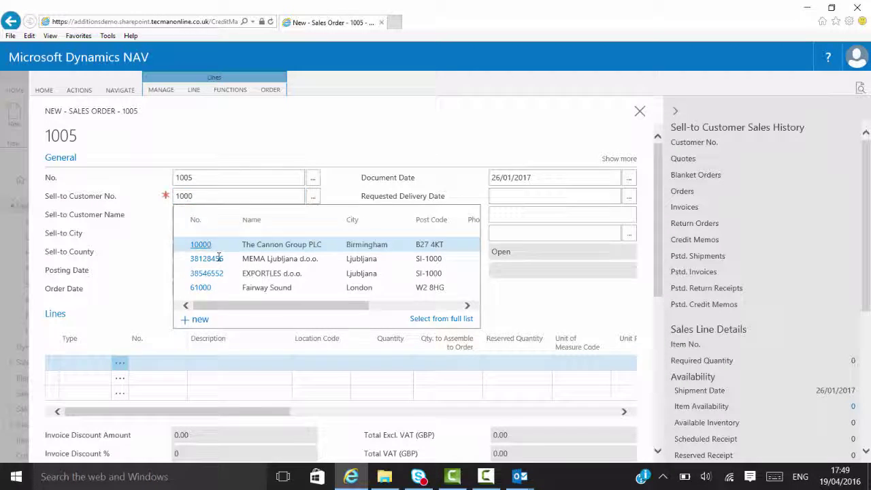
pyautogui.press('Tab')
pyautogui.click(501, 310)
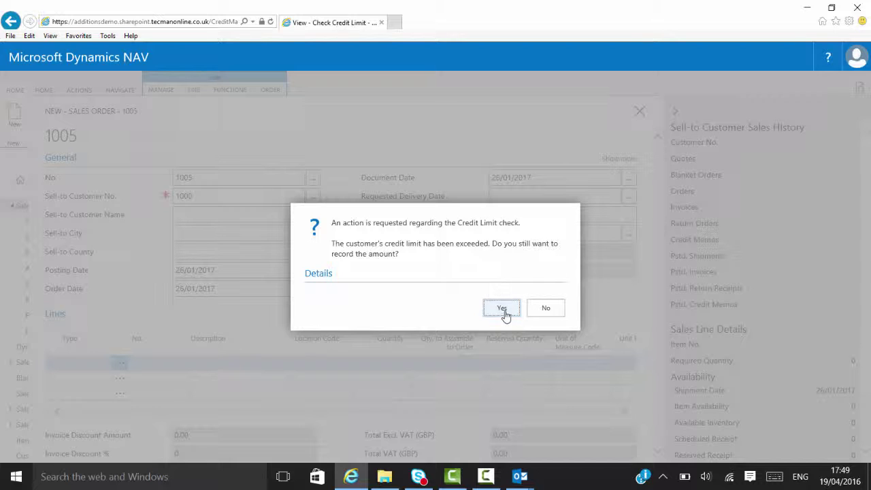
pyautogui.click(504, 314)
# Step: Fill the first order line with type Item and item number 1000 (Bicycle)
pyautogui.click(83, 366)
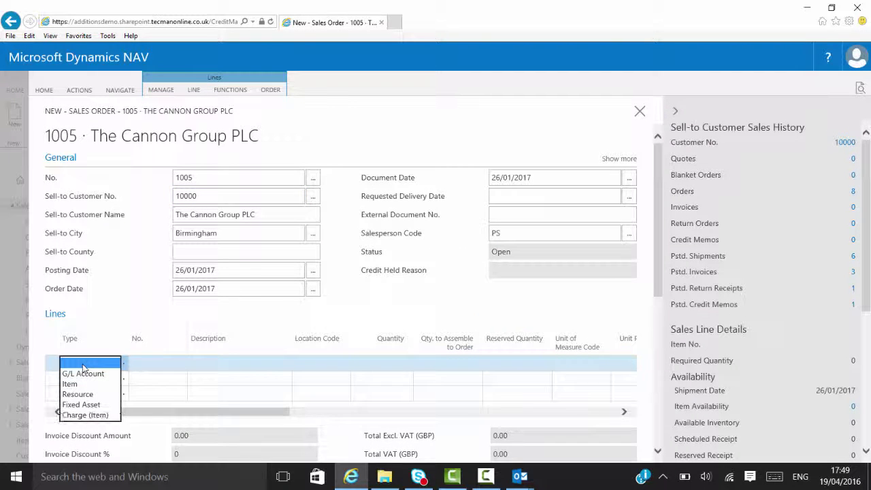
pyautogui.click(68, 385)
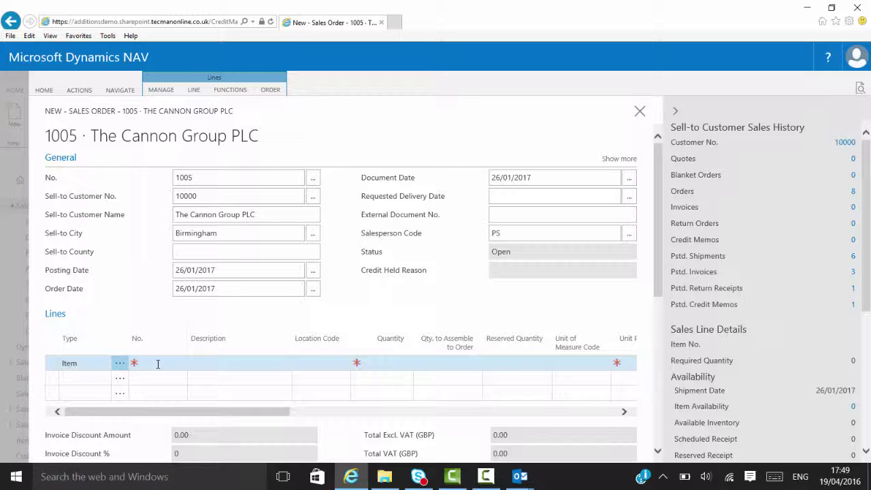
pyautogui.click(157, 364)
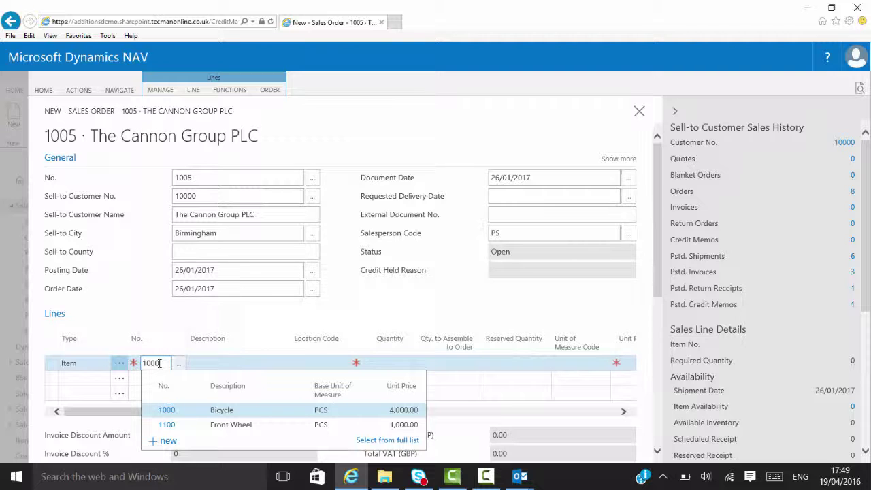
pyautogui.press('Tab')
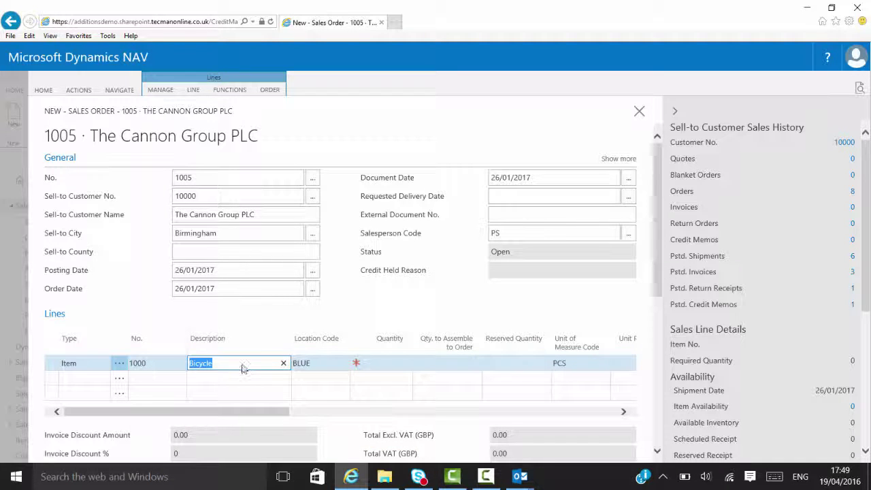
# Step: Set the Bicycle line's quantity to 1, agreeing to record it despite the inventory and credit limit checks
pyautogui.press('Tab')
pyautogui.press('Tab')
pyautogui.write('1')
pyautogui.press('Tab')
pyautogui.press('Tab')
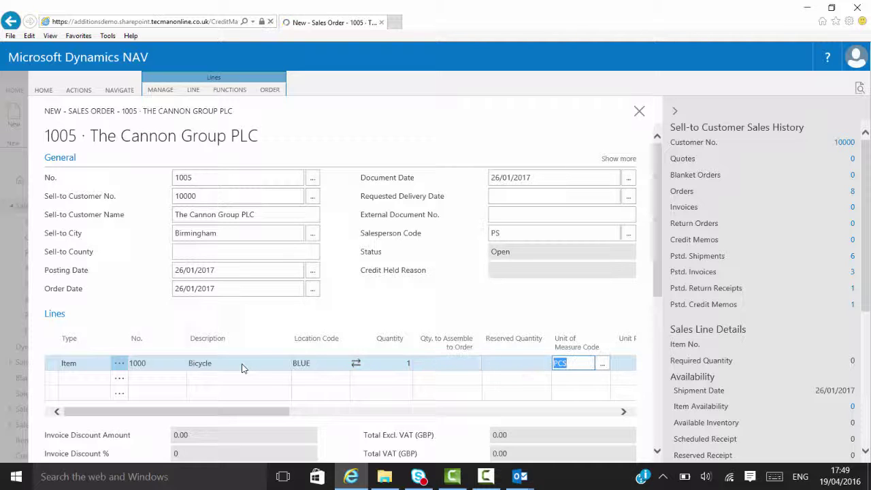
pyautogui.press('Tab')
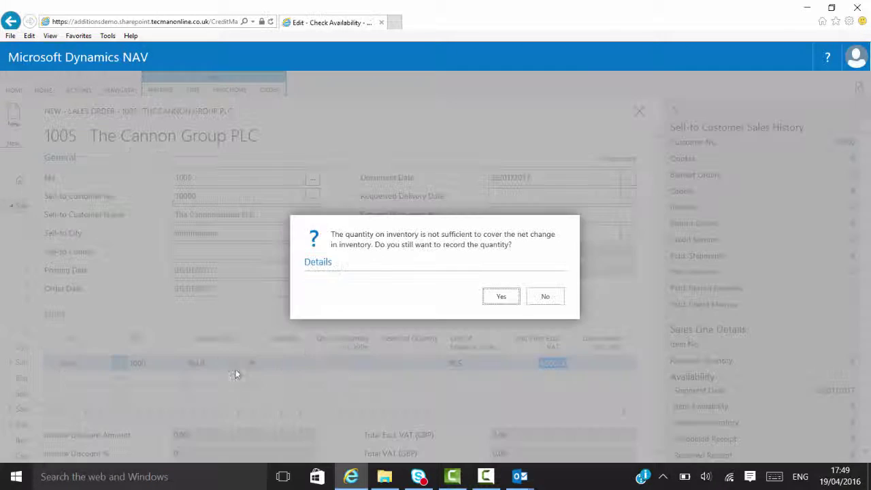
pyautogui.click(502, 297)
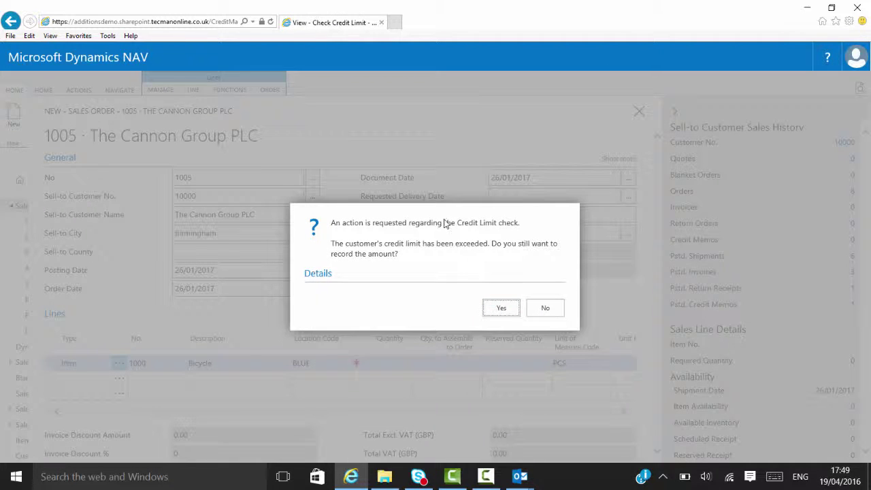
pyautogui.click(503, 310)
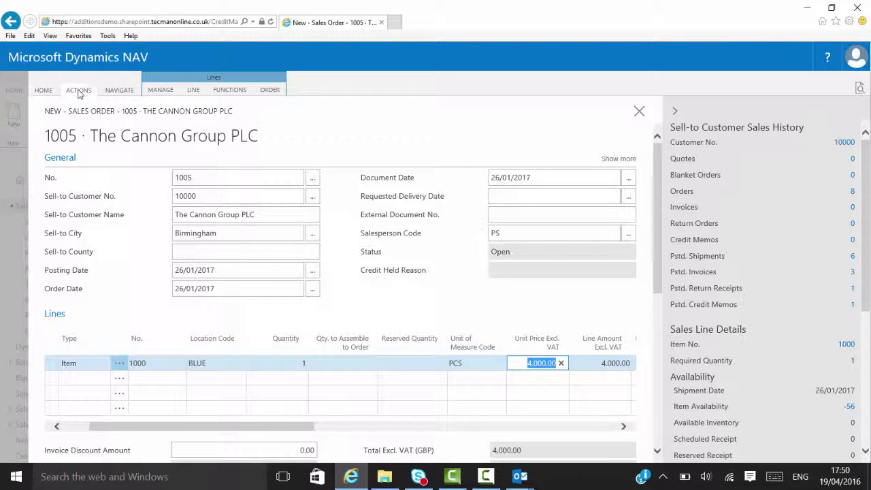
# Step: Release the new sales order, acknowledge the credit hold notice and close the order
pyautogui.click(45, 90)
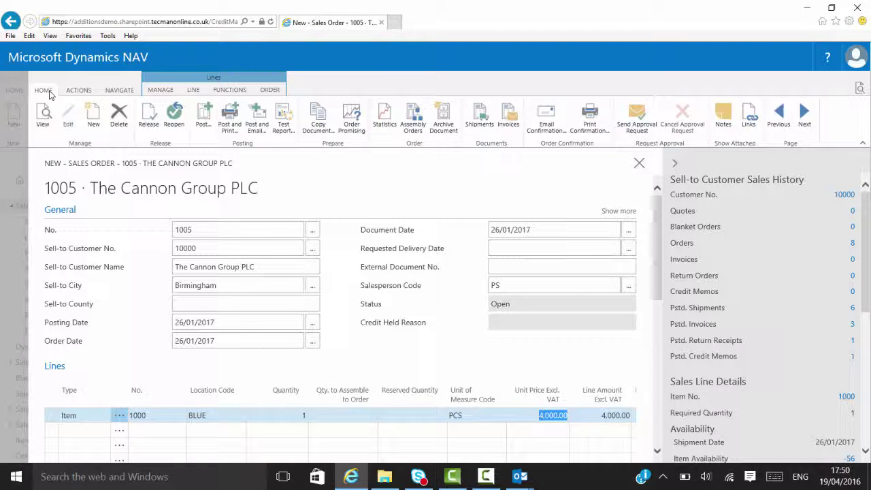
pyautogui.click(402, 413)
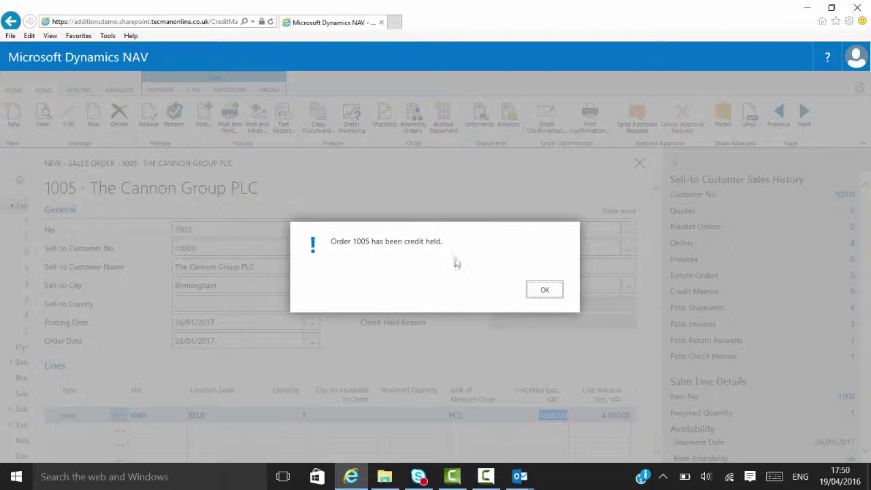
pyautogui.click(545, 292)
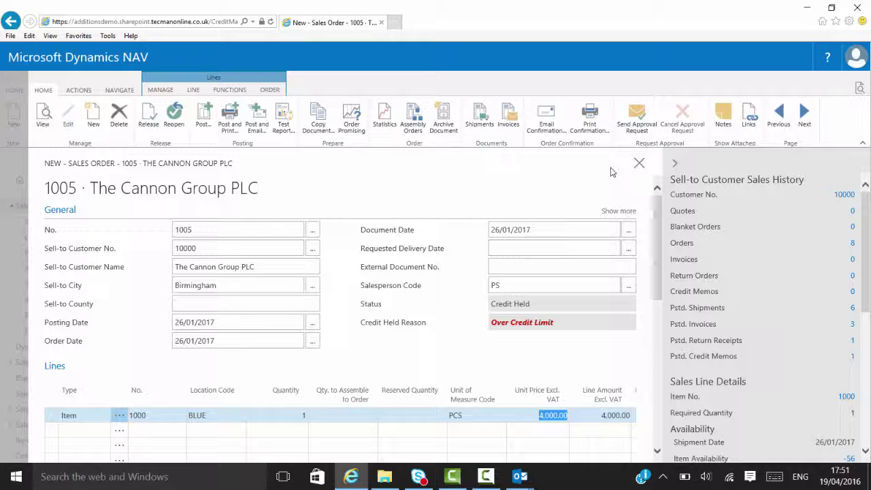
pyautogui.click(639, 164)
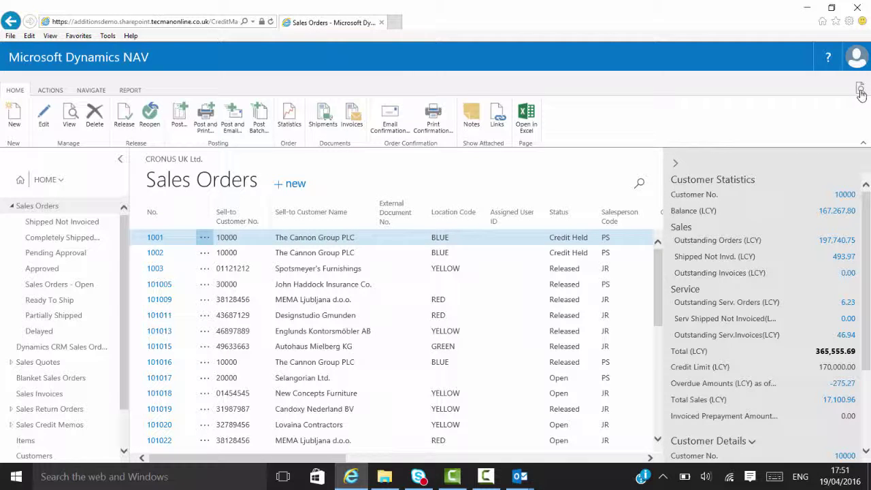
# Step: Search the pages for "credit he", open the Credit Held List and review its credit limit and overdue balance columns
pyautogui.click(861, 90)
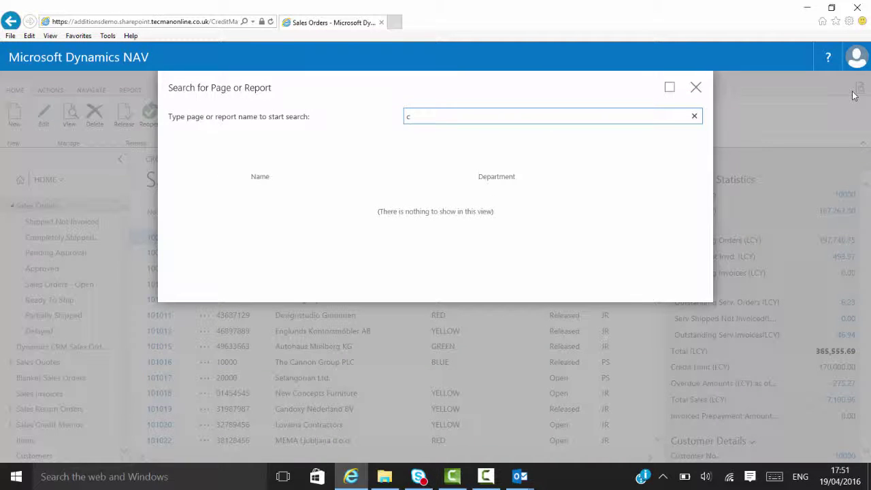
pyautogui.write('credit ')
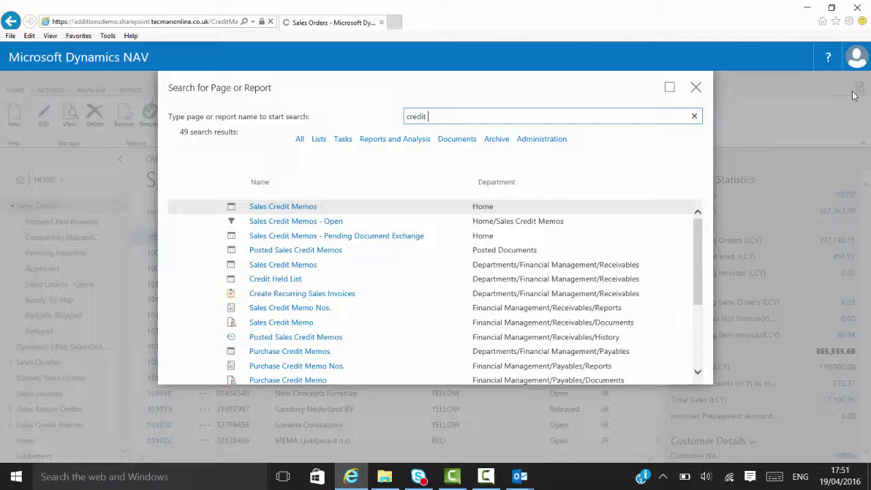
pyautogui.write('he')
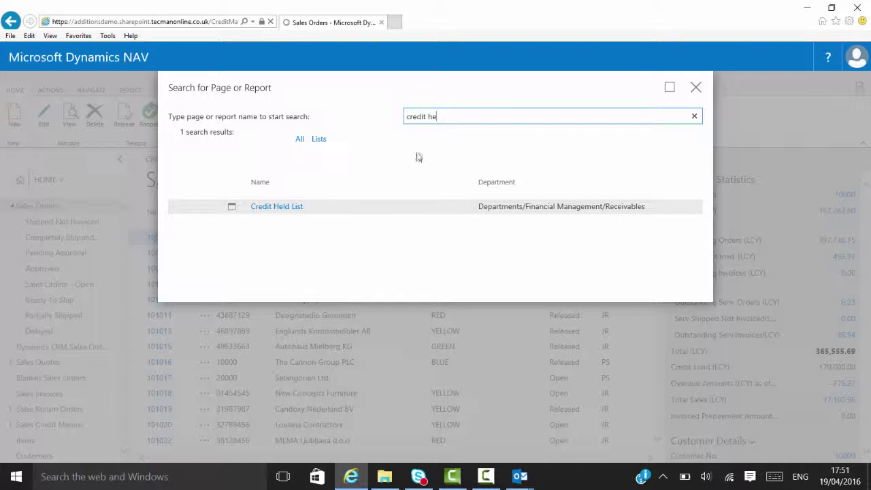
pyautogui.click(280, 208)
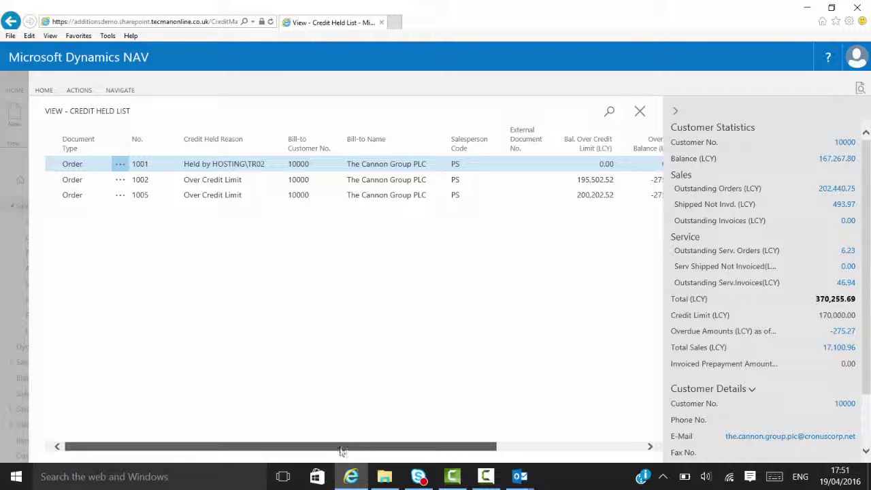
pyautogui.moveTo(343, 452); pyautogui.dragTo(415, 453)
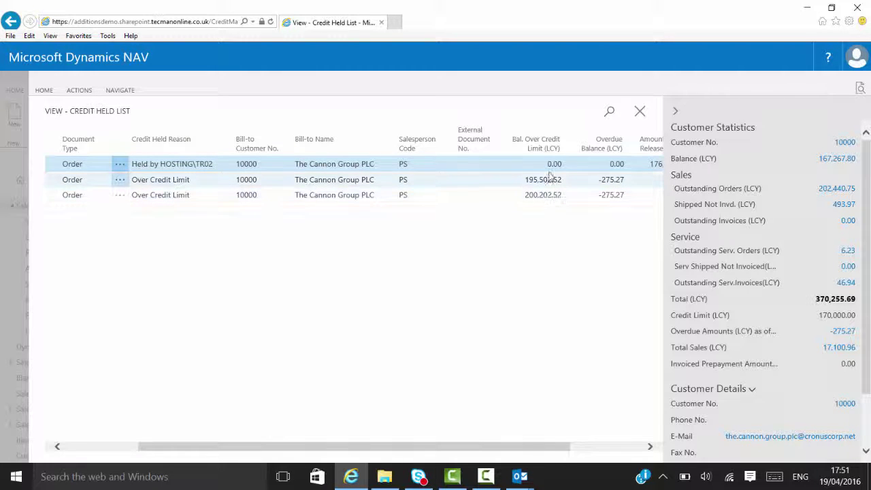
pyautogui.moveTo(542, 448); pyautogui.dragTo(448, 448)
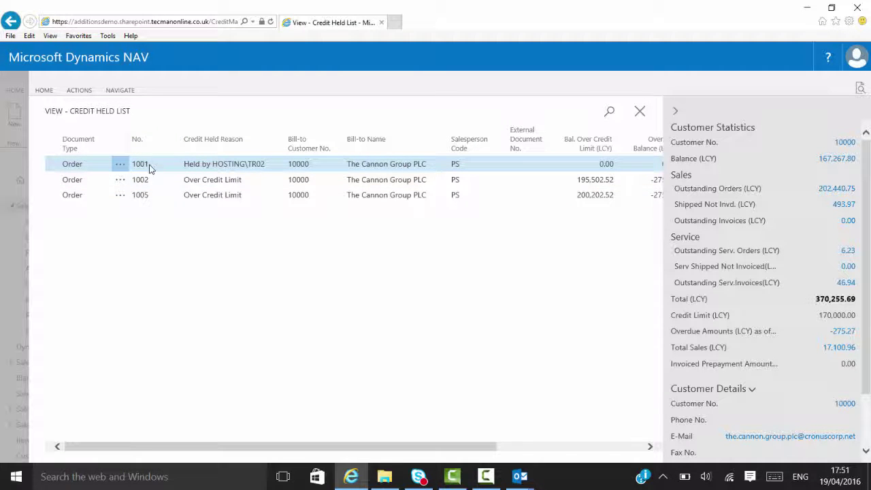
# Step: Open the card of the newly held order from the list, examine its line prices and quantities, and close it
pyautogui.click(48, 92)
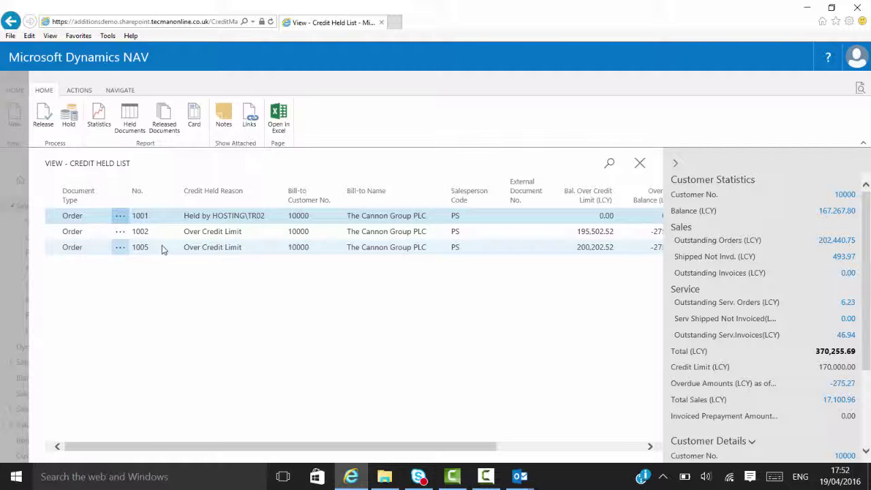
pyautogui.click(163, 250)
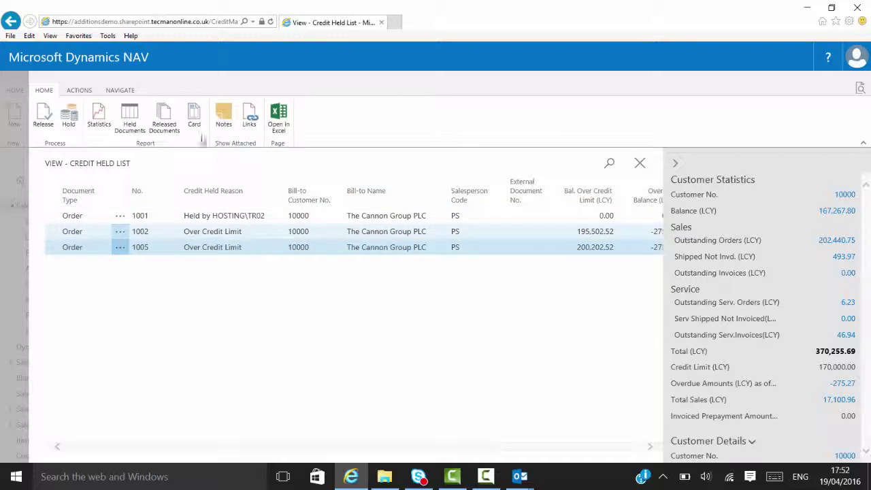
pyautogui.click(194, 115)
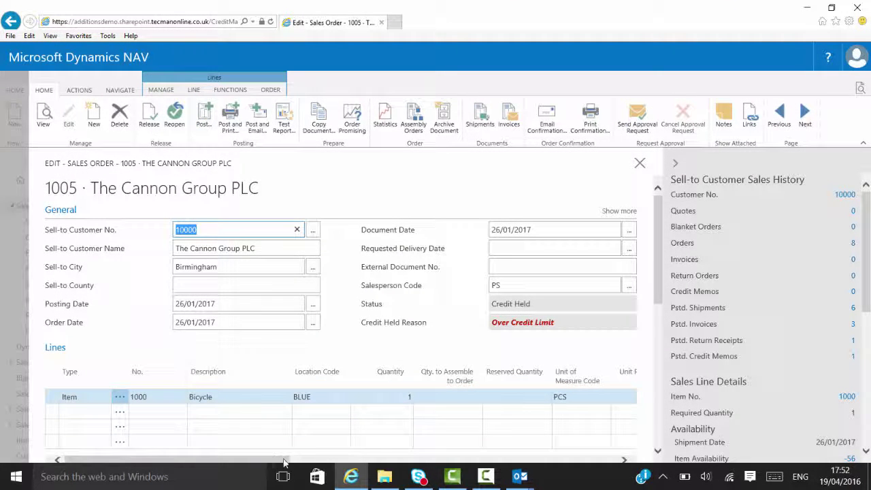
pyautogui.moveTo(285, 462); pyautogui.dragTo(404, 459)
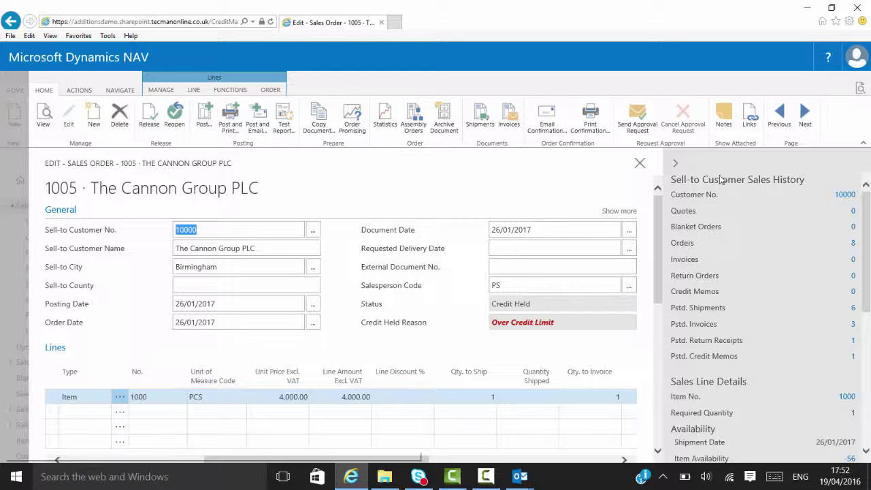
pyautogui.click(640, 166)
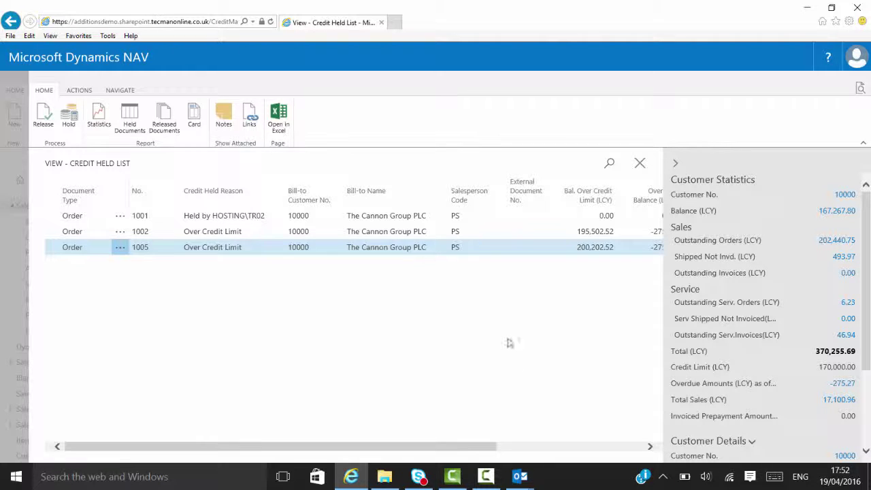
# Step: Examine the held orders' over-limit, overdue and credit release columns, along with the customer statistics
pyautogui.moveTo(467, 452); pyautogui.dragTo(570, 451)
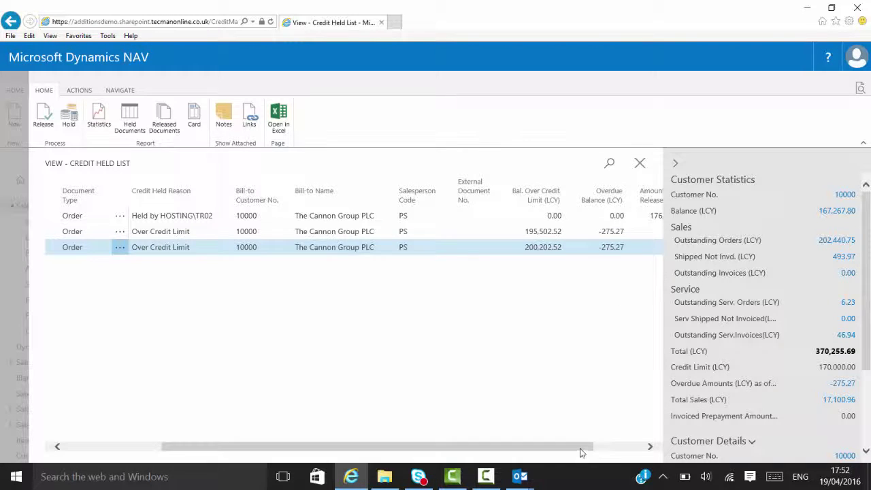
pyautogui.moveTo(581, 449); pyautogui.dragTo(660, 451)
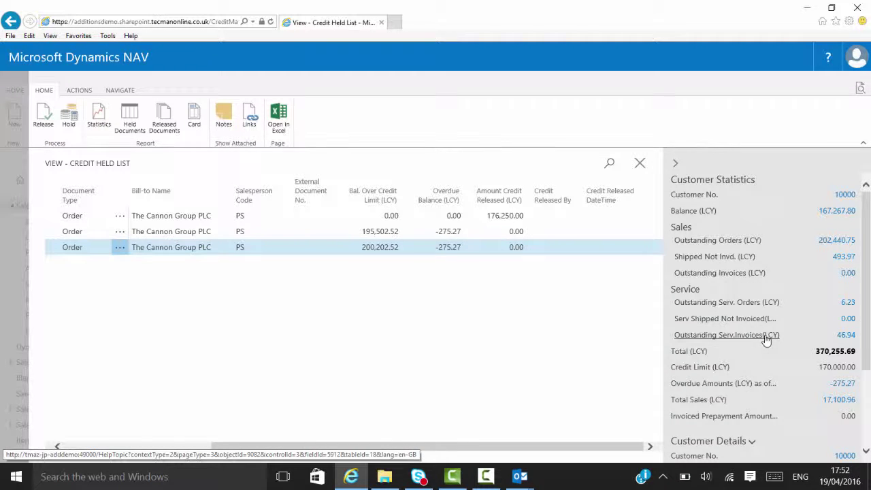
pyautogui.scroll(-1, 768, 337)
pyautogui.scroll(1, 768, 339)
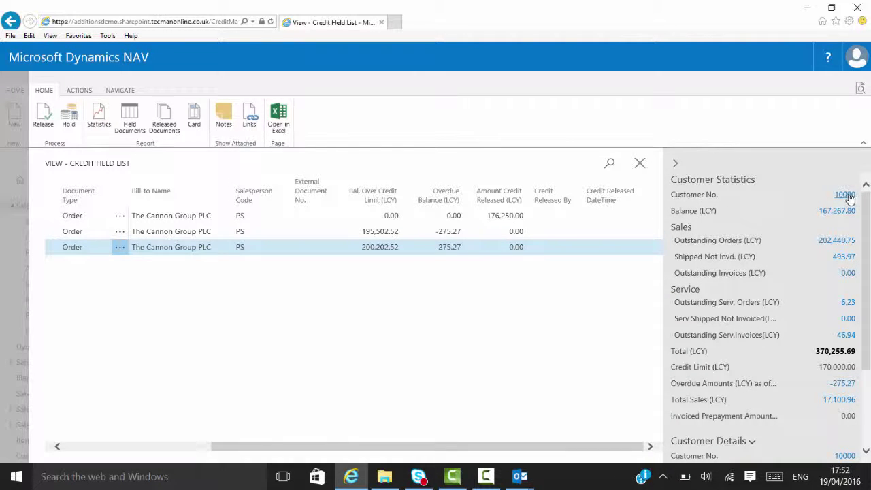
# Step: View the customer's card and the ledger entries behind the balance, and return to the Credit Held List
pyautogui.click(845, 195)
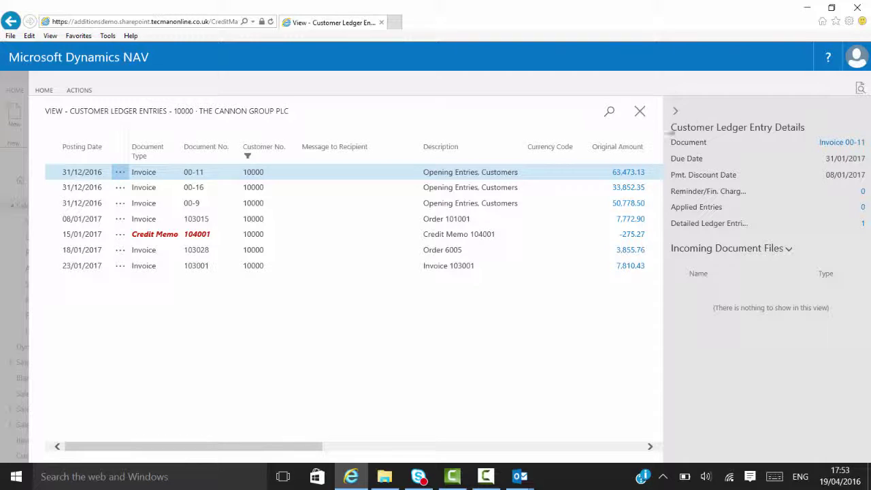
pyautogui.click(640, 111)
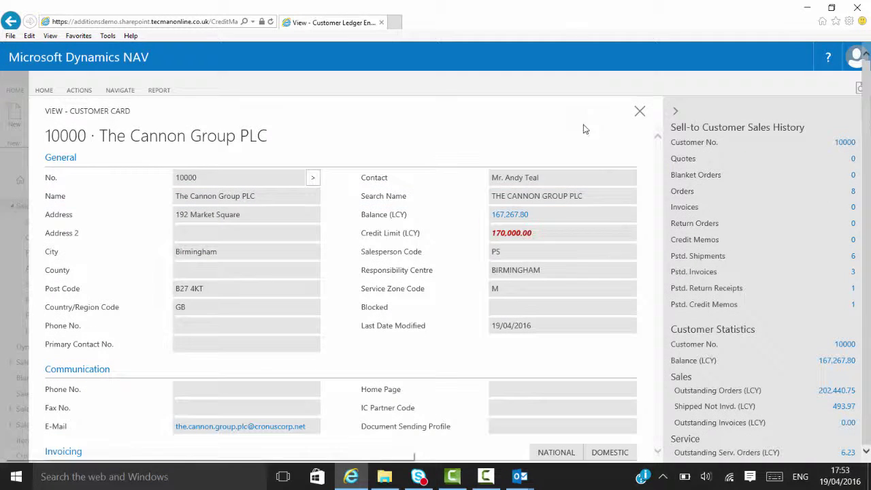
pyautogui.click(641, 112)
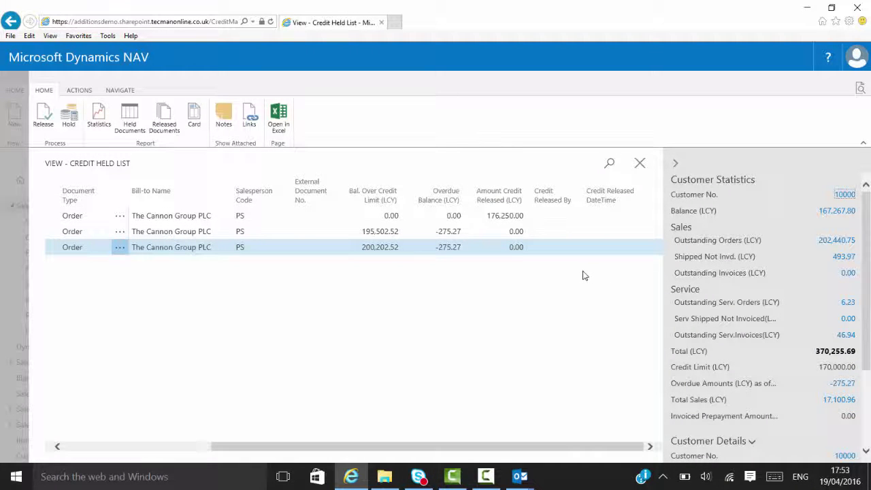
# Step: Reopen the customer card, drill down into the balance and examine the remaining amounts of the open ledger entries
pyautogui.click(842, 213)
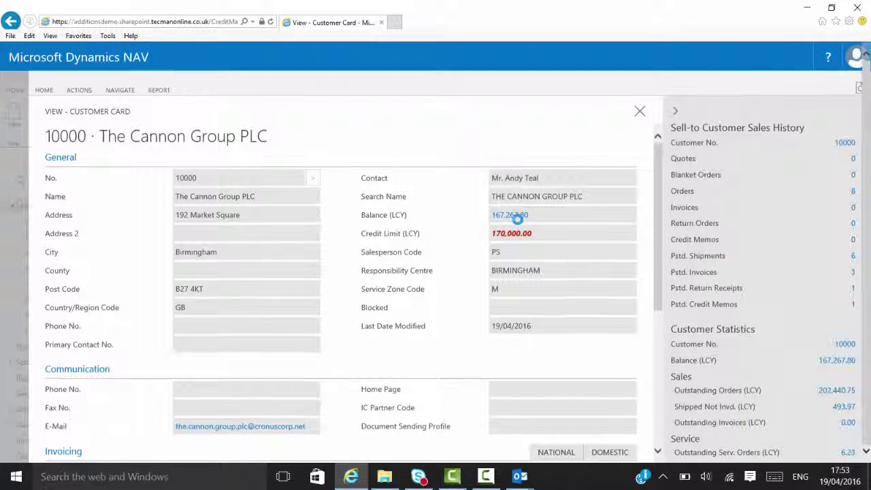
pyautogui.click(515, 216)
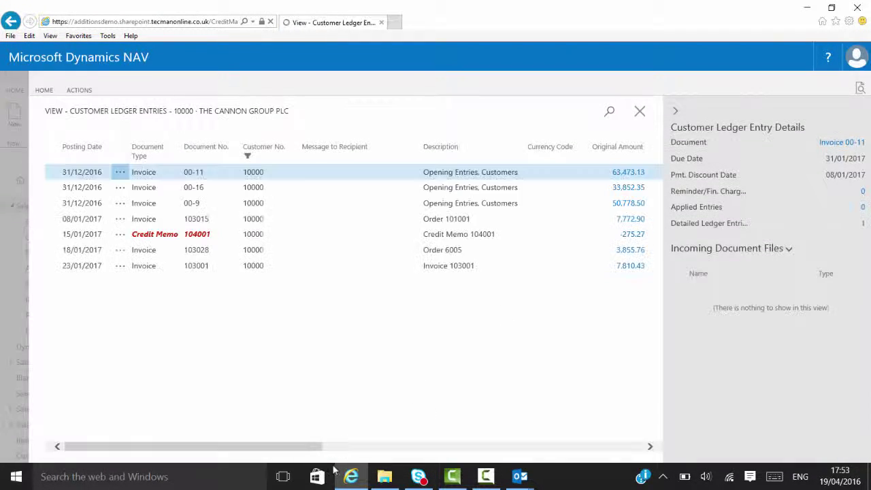
pyautogui.moveTo(302, 445); pyautogui.dragTo(623, 429)
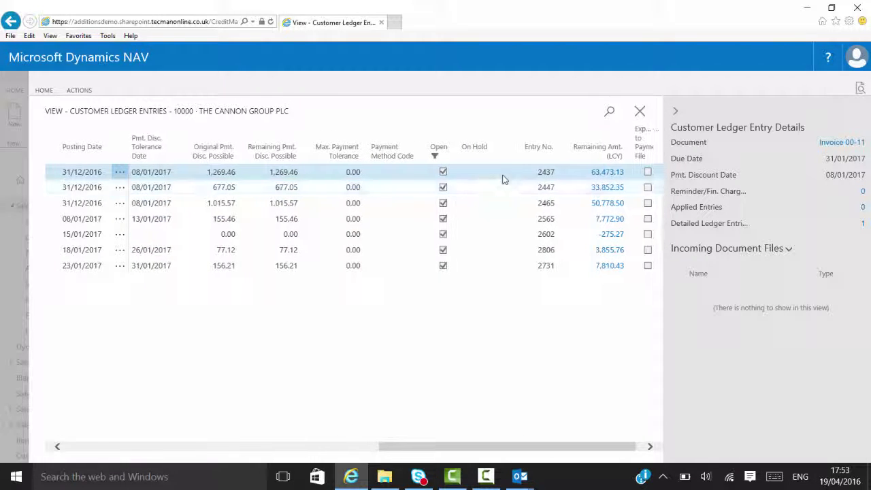
# Step: Close the ledger entries and customer card, and try to release order 1005 from the Credit Held List
pyautogui.click(640, 111)
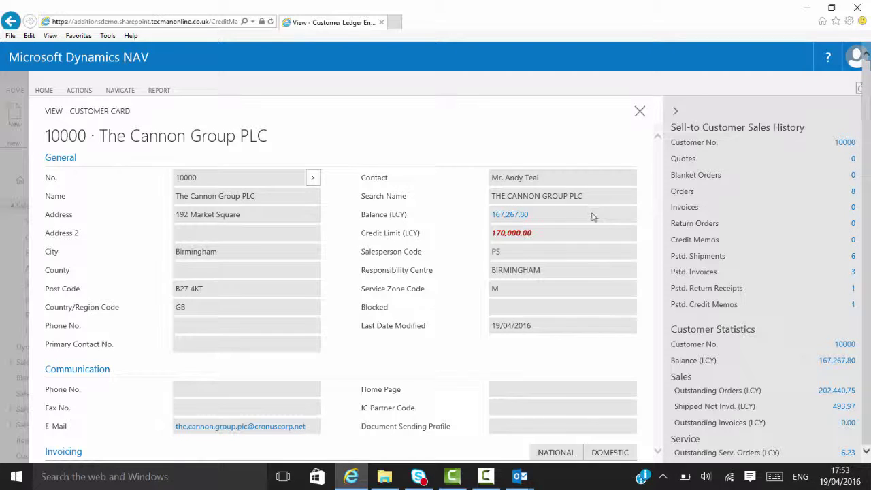
pyautogui.click(640, 112)
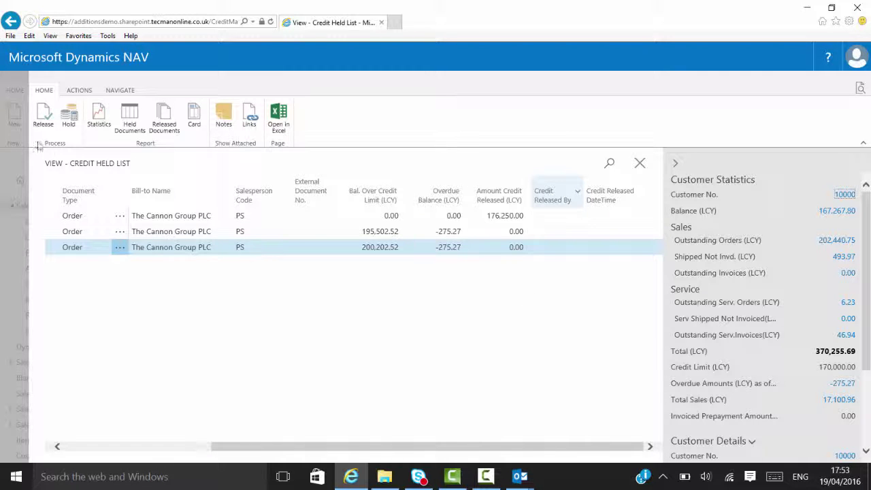
pyautogui.click(47, 126)
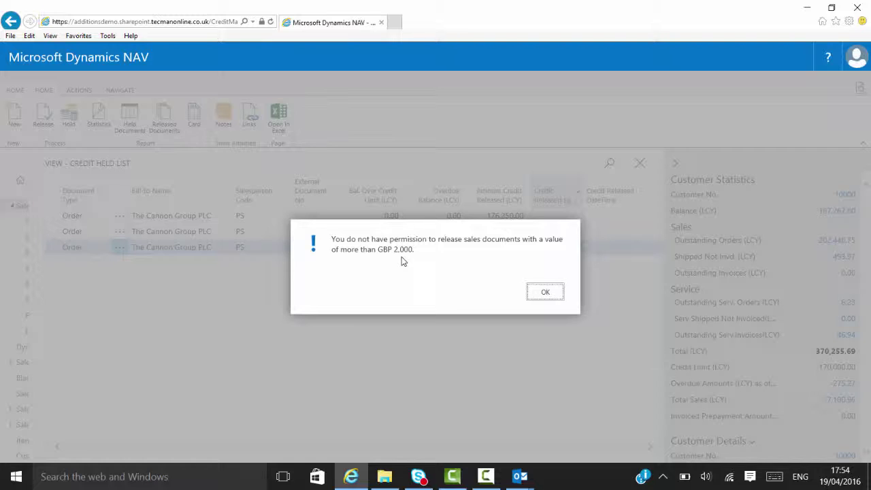
pyautogui.click(554, 294)
pyautogui.click(552, 294)
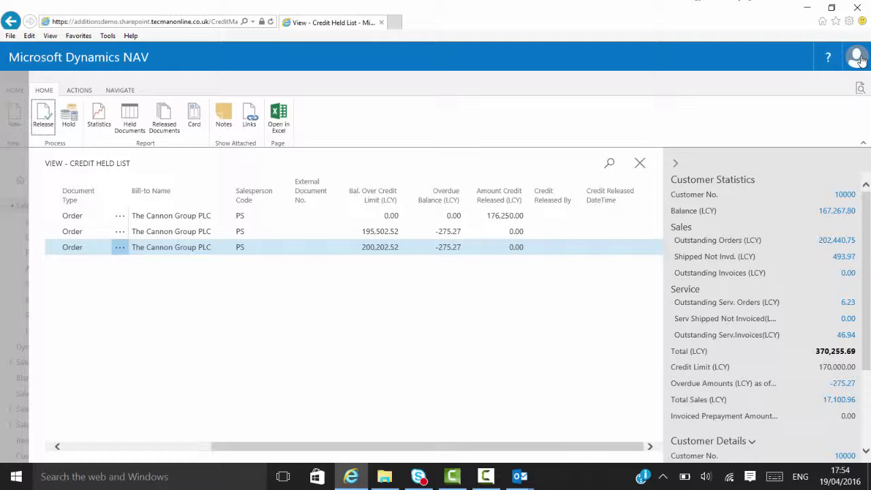
# Step: Sign out of the current account and return to the sign-in form
pyautogui.click(859, 59)
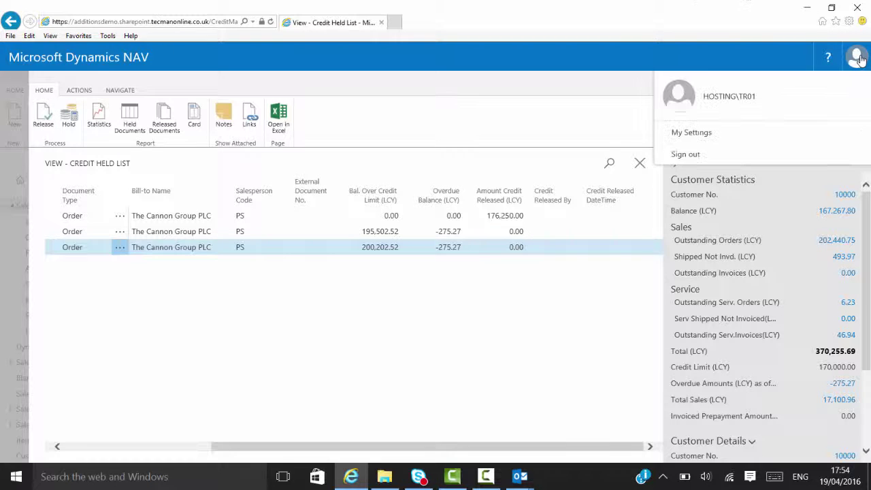
pyautogui.click(695, 155)
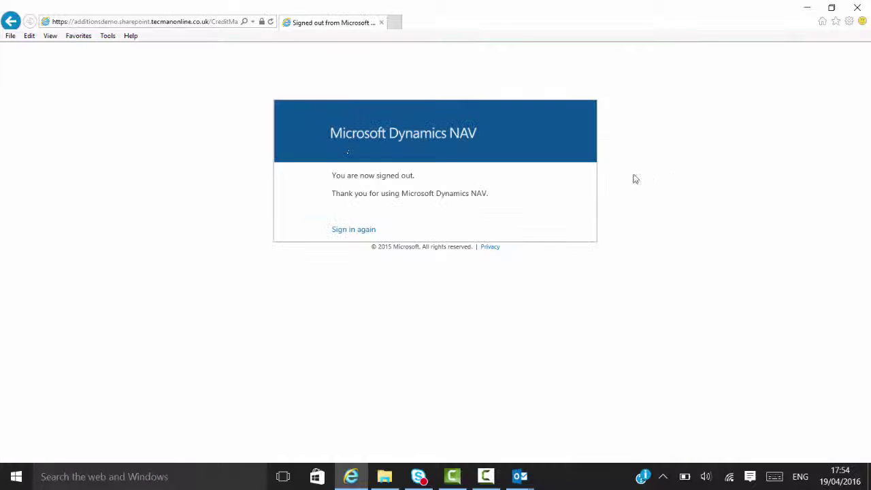
pyautogui.click(355, 232)
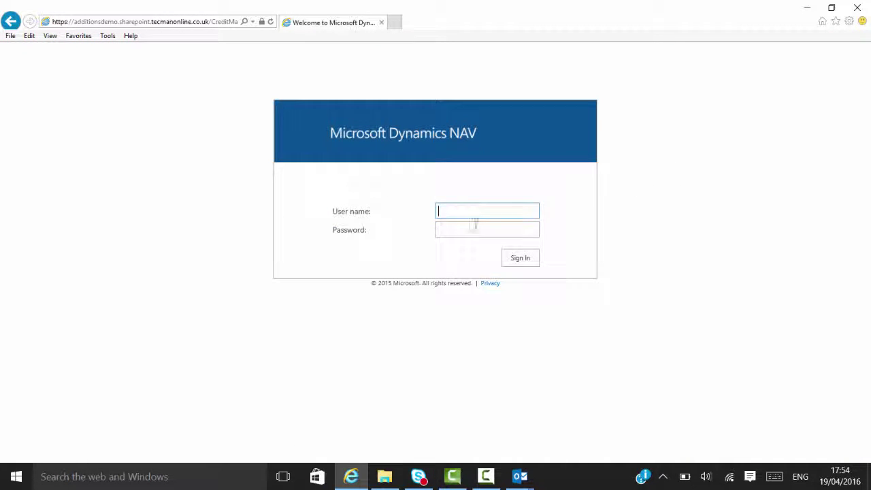
# Step: Sign in as hosting\tr02 with the account password and let the browser store the password
pyautogui.write('ho')
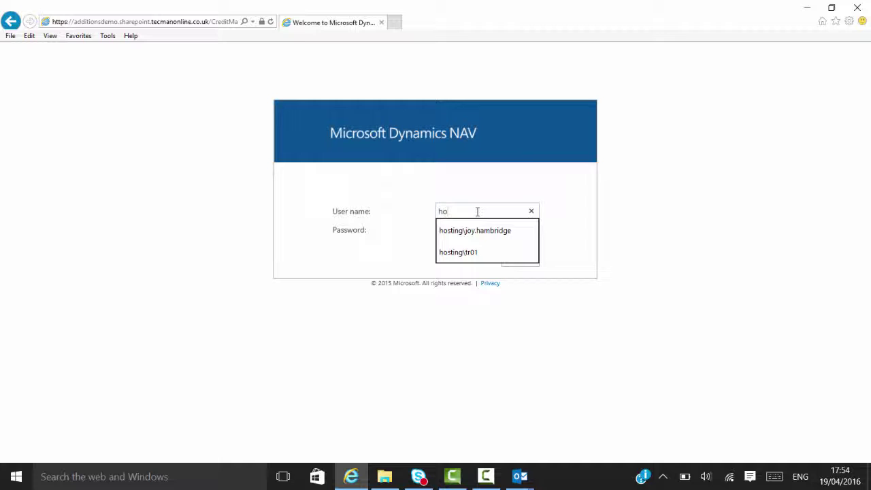
pyautogui.press('Down')
pyautogui.press('Down')
pyautogui.press('Return')
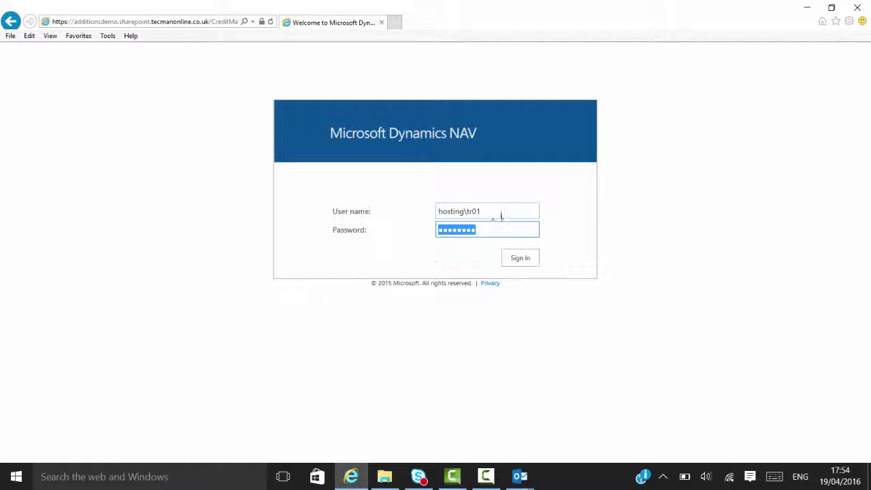
pyautogui.press('BackSpace')
pyautogui.write('2')
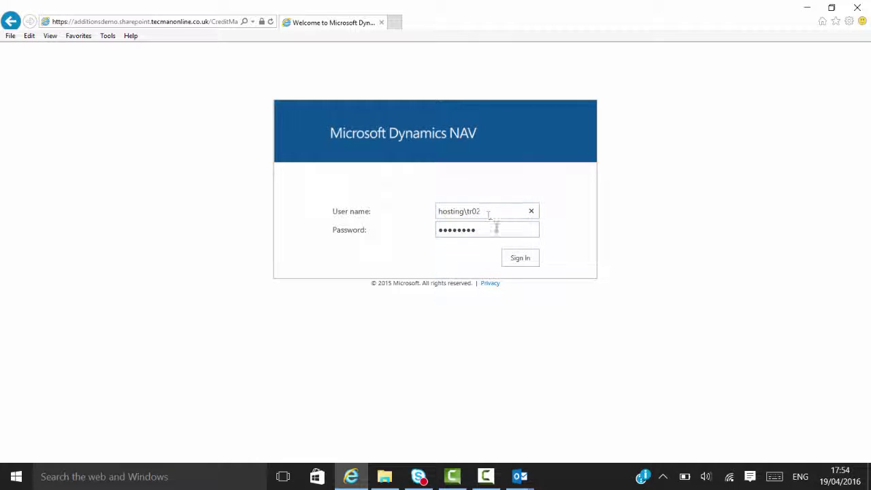
pyautogui.click(518, 261)
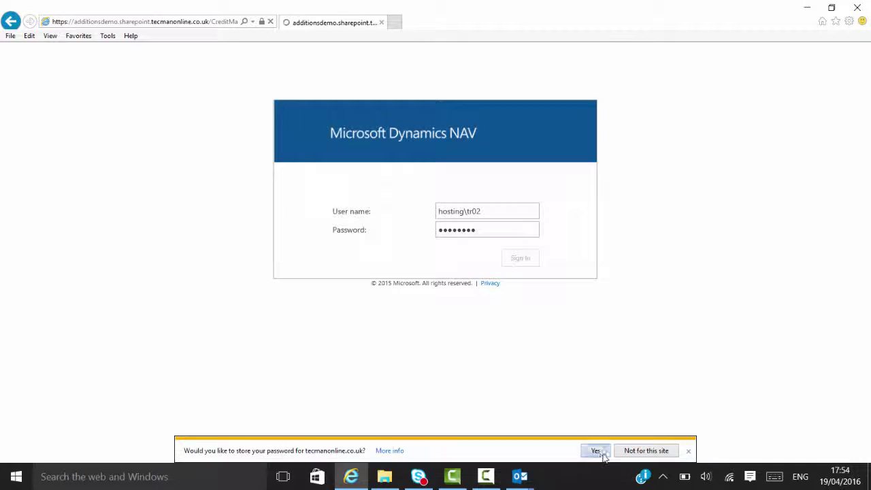
pyautogui.click(596, 452)
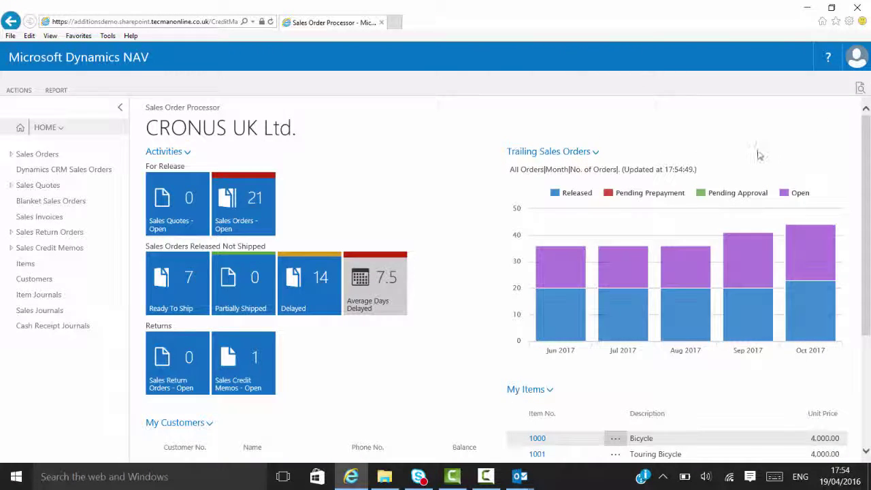
# Step: Search for the Credit Held List page and open it
pyautogui.hotkey('ctrl', 'F3')
pyautogui.write('cre')
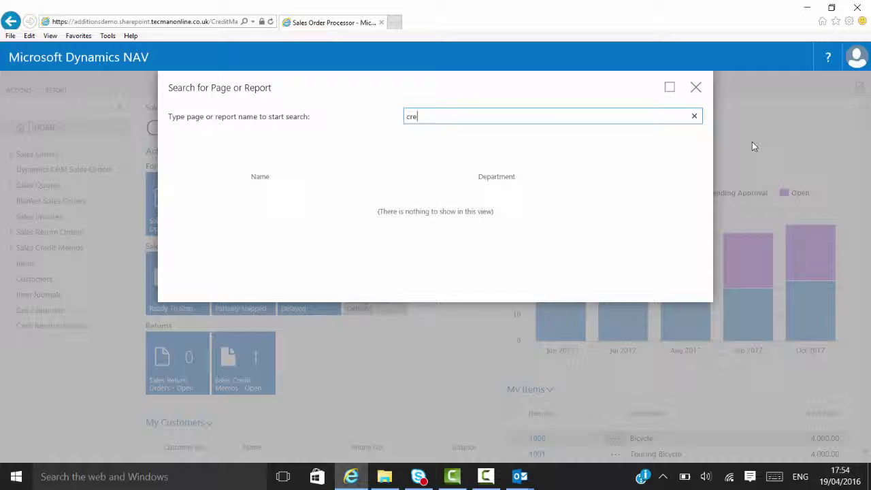
pyautogui.write('dit hel')
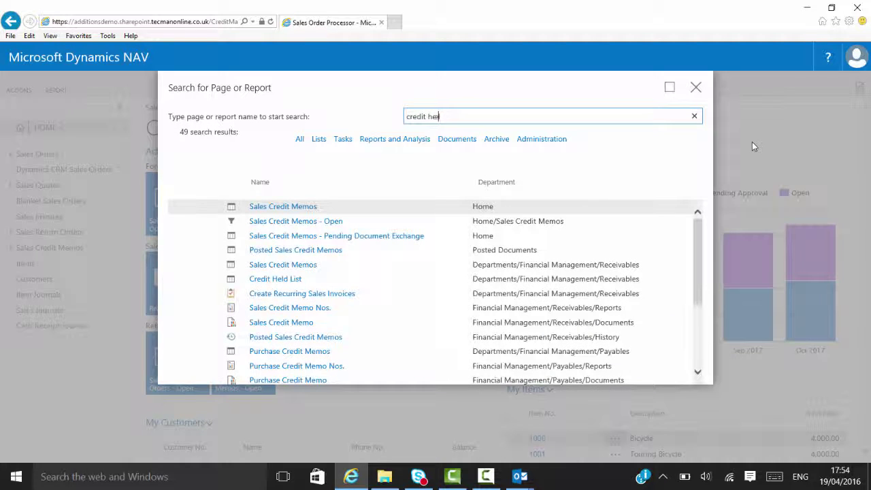
pyautogui.click(276, 207)
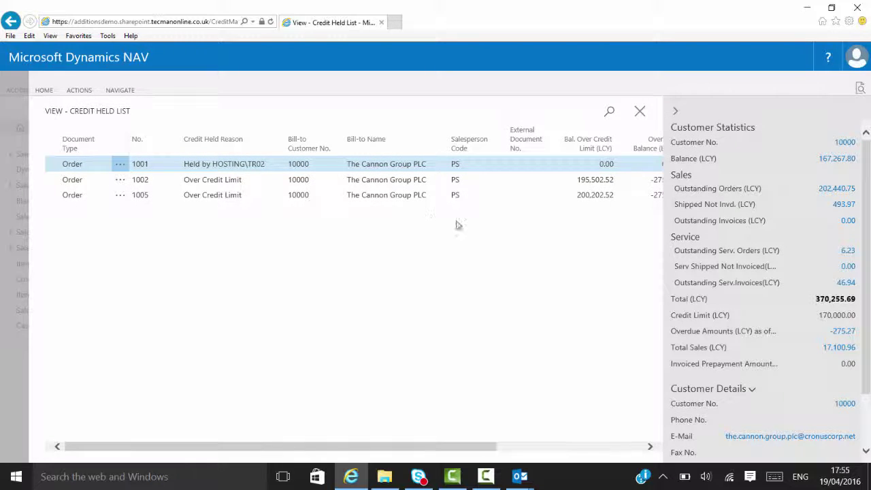
# Step: Release order 1005 from the Credit Held List and close the list
pyautogui.click(257, 197)
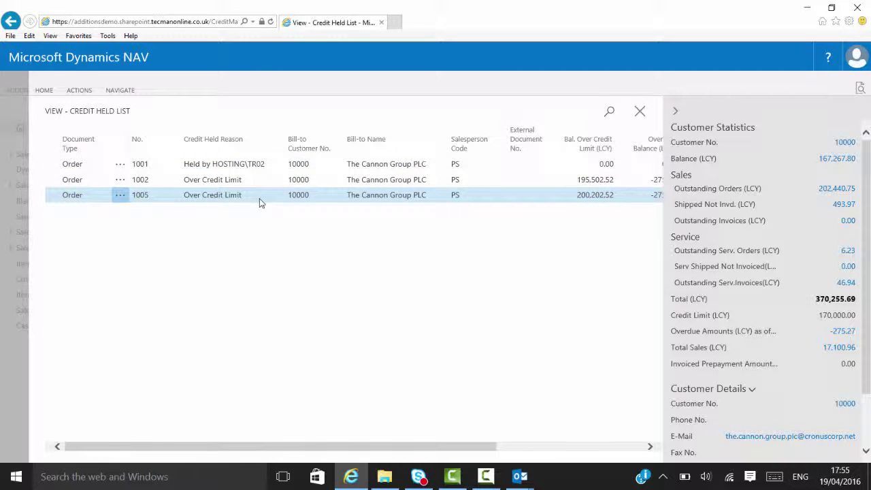
pyautogui.click(43, 91)
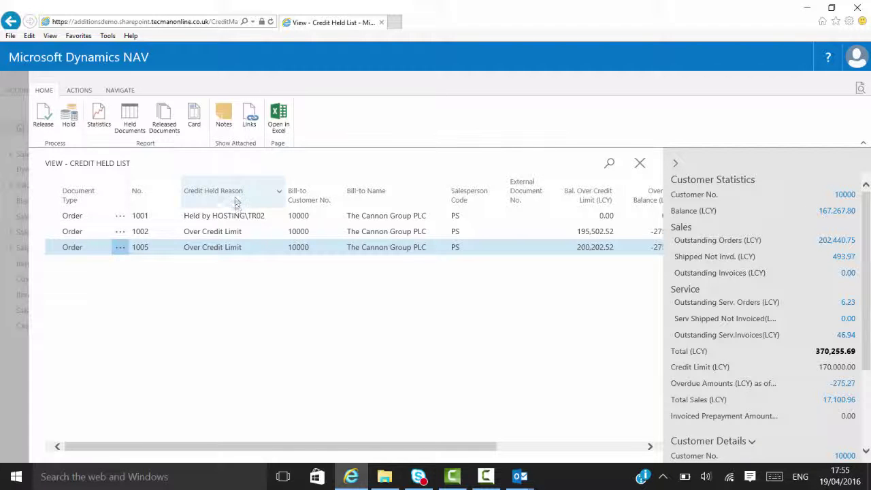
pyautogui.click(47, 122)
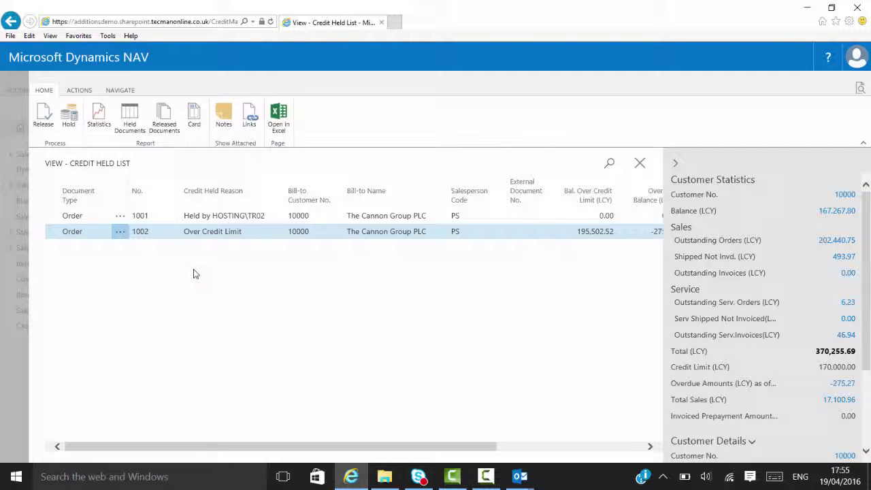
pyautogui.click(640, 163)
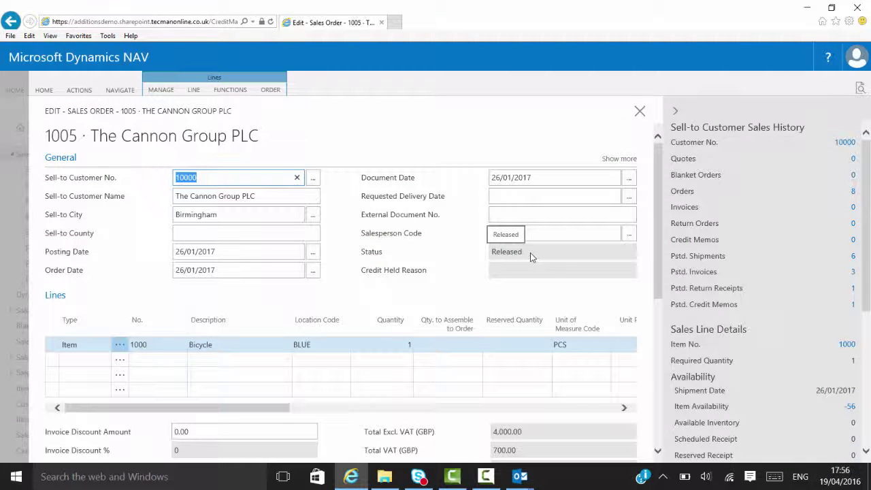
# Step: Reopen sales order 1005 and set the Bicycle line's quantity to 2, accepting the inventory and credit limit prompts
pyautogui.click(45, 91)
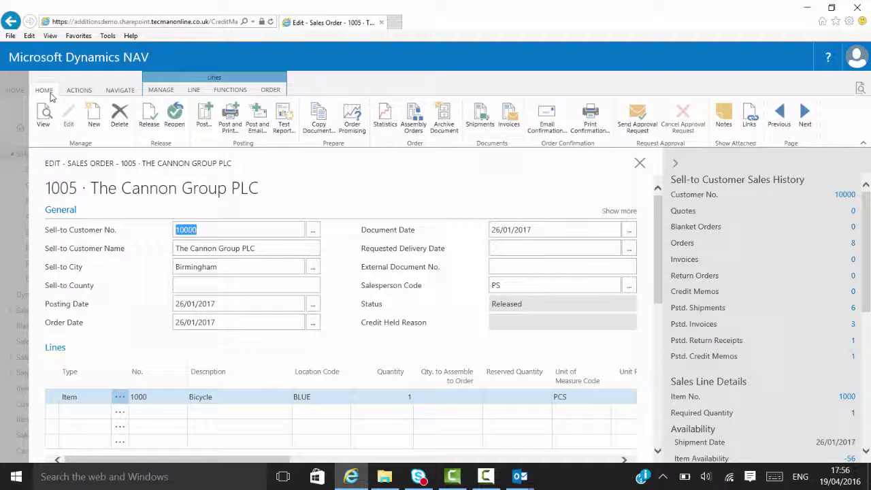
pyautogui.click(174, 117)
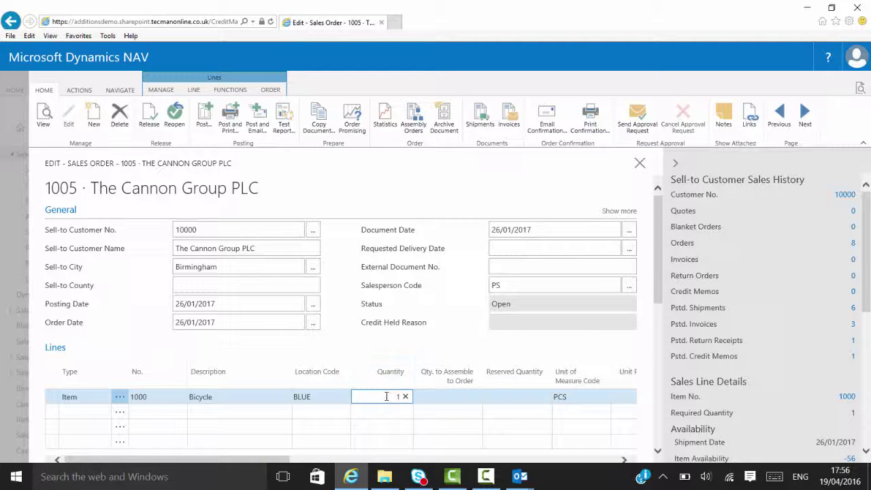
pyautogui.moveTo(386, 396); pyautogui.dragTo(416, 397)
pyautogui.write('2')
pyautogui.click(473, 398)
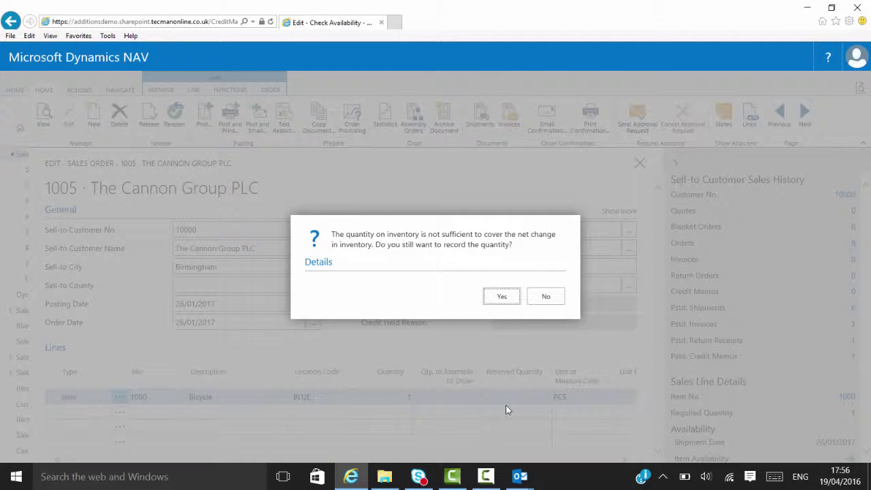
pyautogui.click(519, 296)
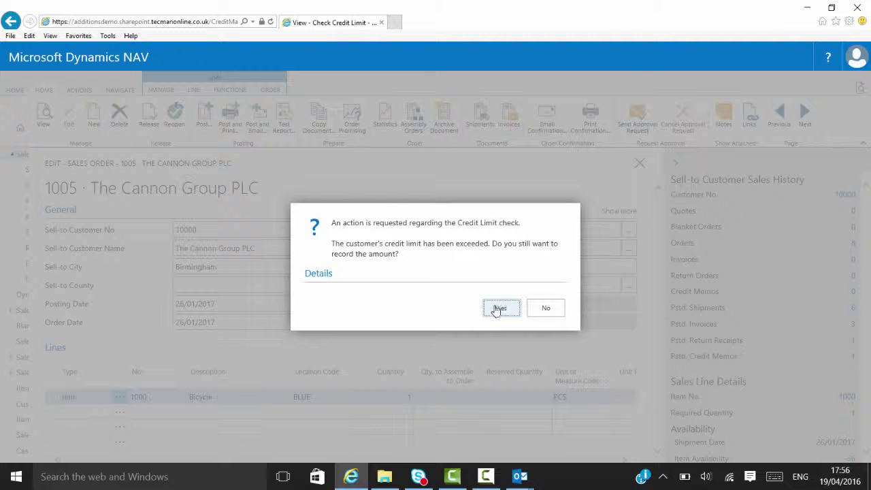
pyautogui.click(499, 309)
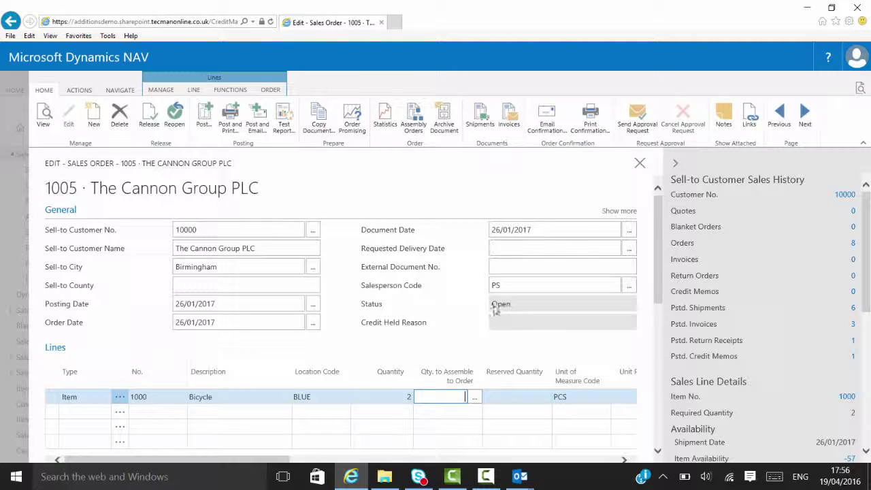
# Step: Release the changed sales order 1005 again, dismiss the notification, and close the order
pyautogui.click(154, 117)
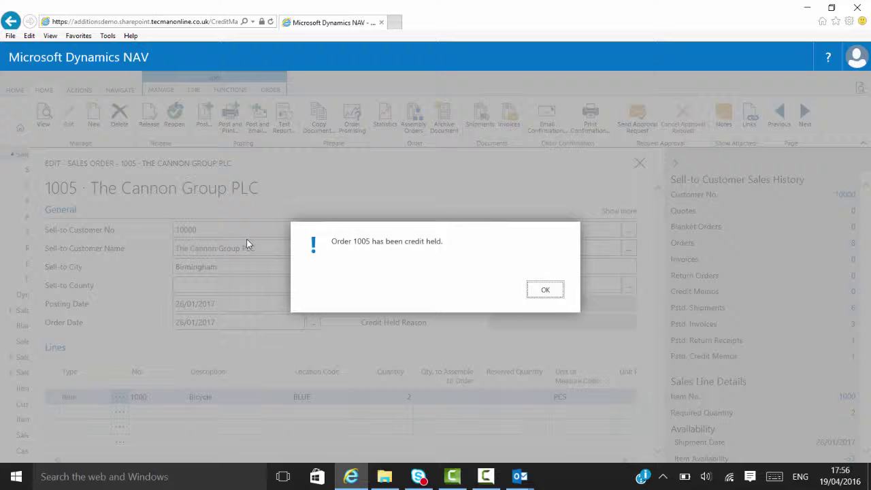
pyautogui.click(550, 297)
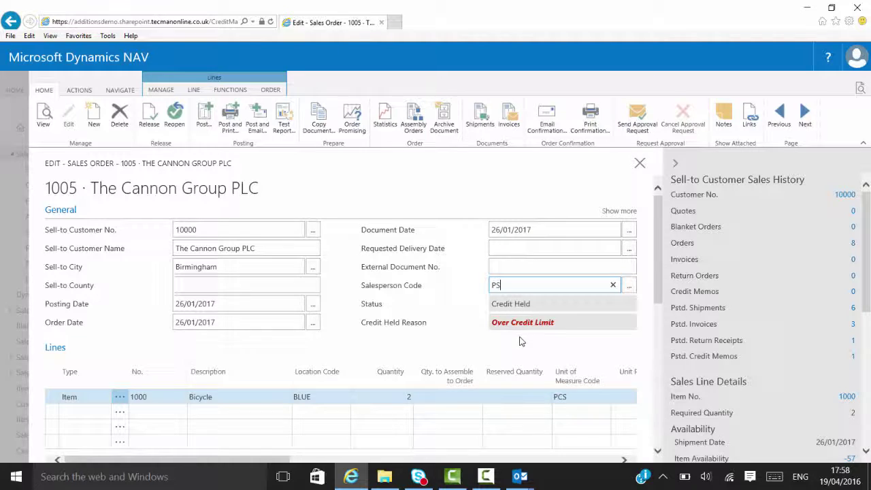
pyautogui.click(641, 165)
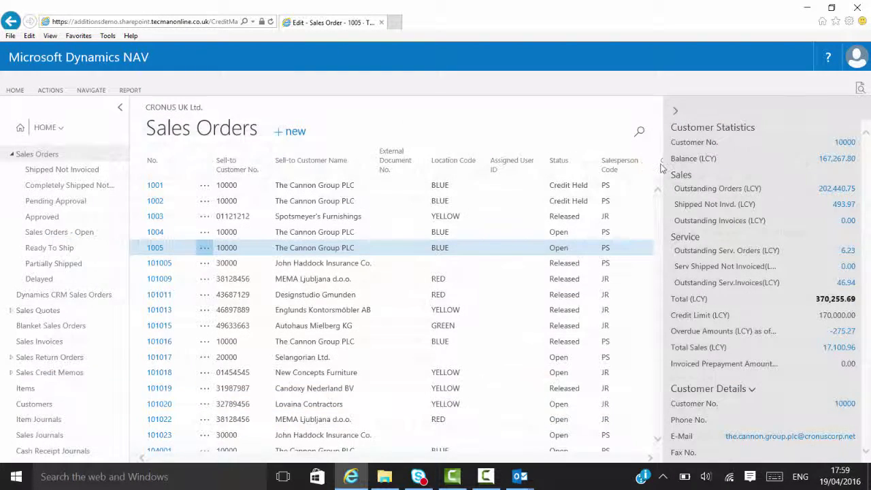
# Step: Find the Credit Held List through the page search and open it from the Sales Orders list
pyautogui.click(860, 89)
pyautogui.write('C')
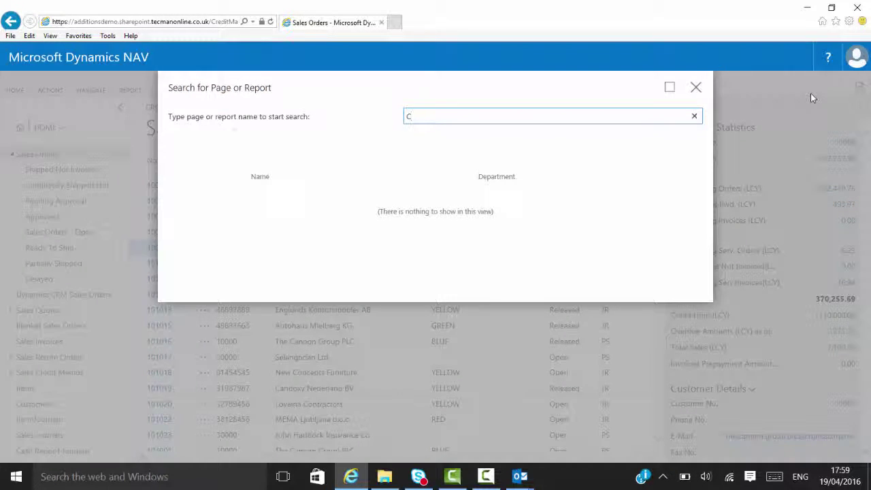
pyautogui.write('REDIT')
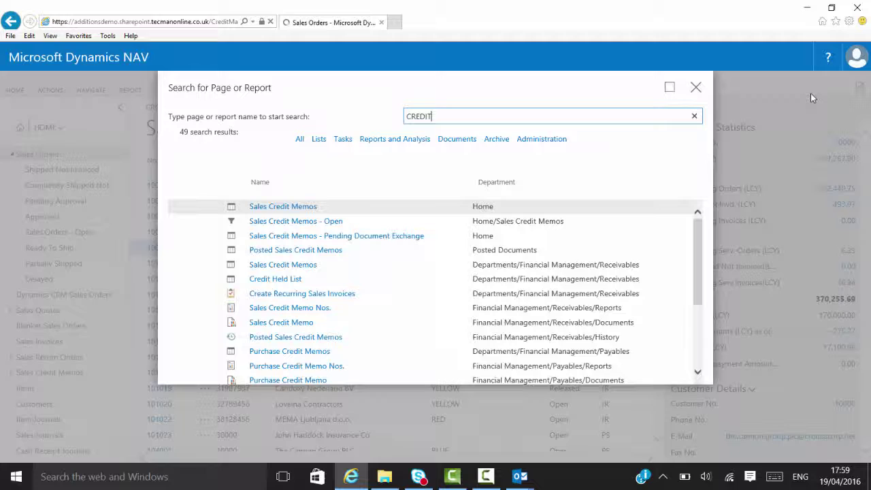
pyautogui.write(' HE')
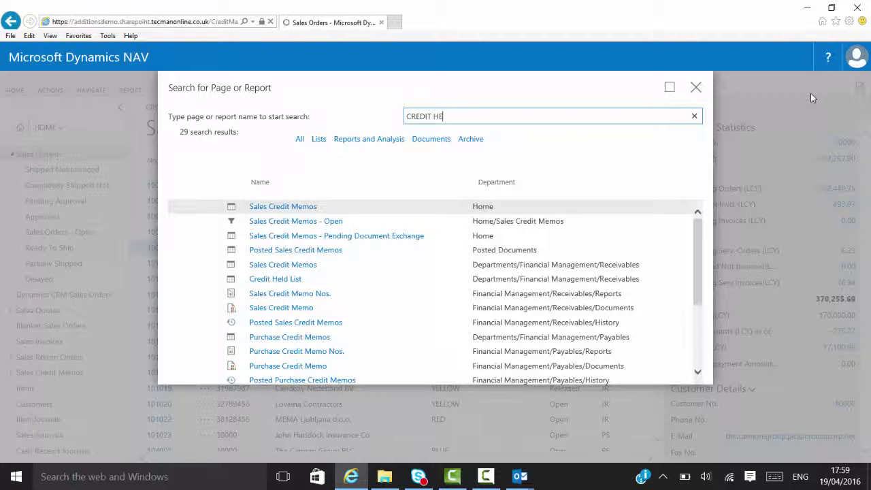
pyautogui.click(272, 207)
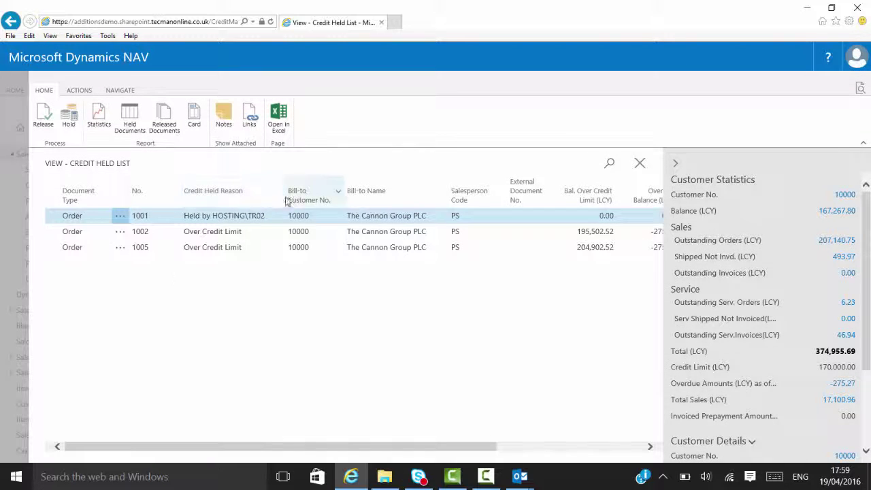
# Step: Examine order 1005's over-limit, overdue and credit released amounts, check the customer's overdue amounts, and open the order's card
pyautogui.click(258, 249)
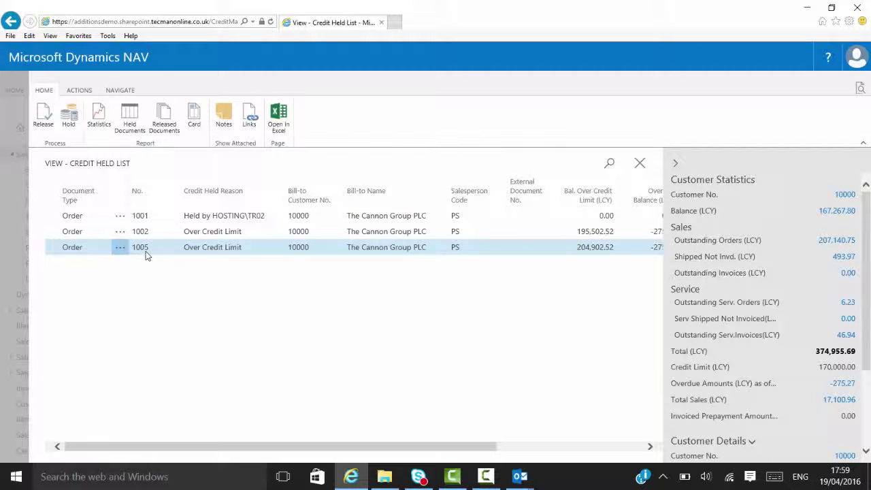
pyautogui.moveTo(428, 459); pyautogui.dragTo(583, 453)
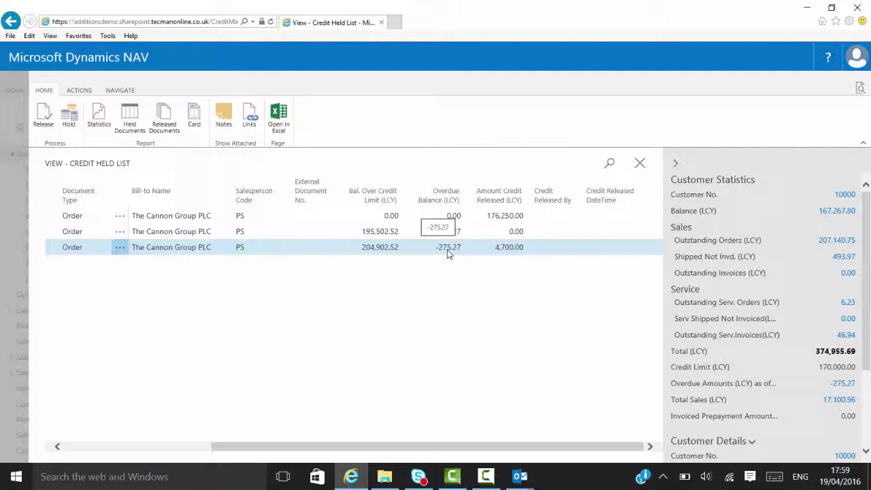
pyautogui.click(843, 383)
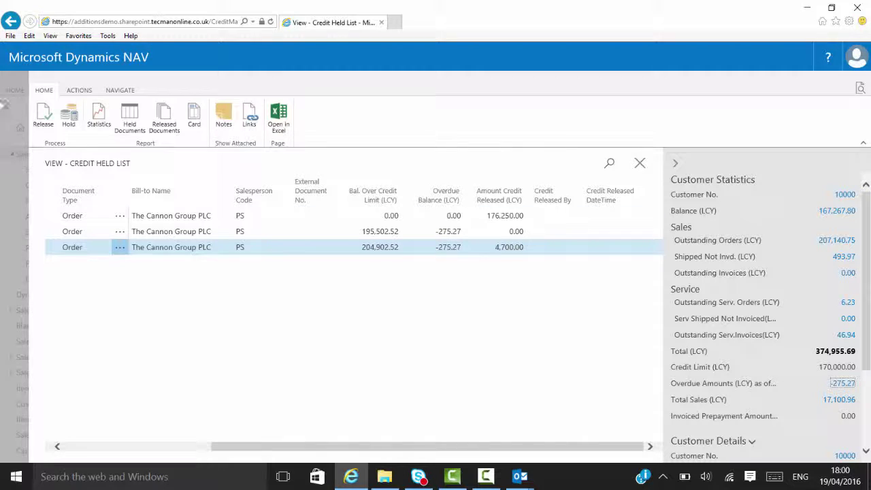
pyautogui.click(195, 117)
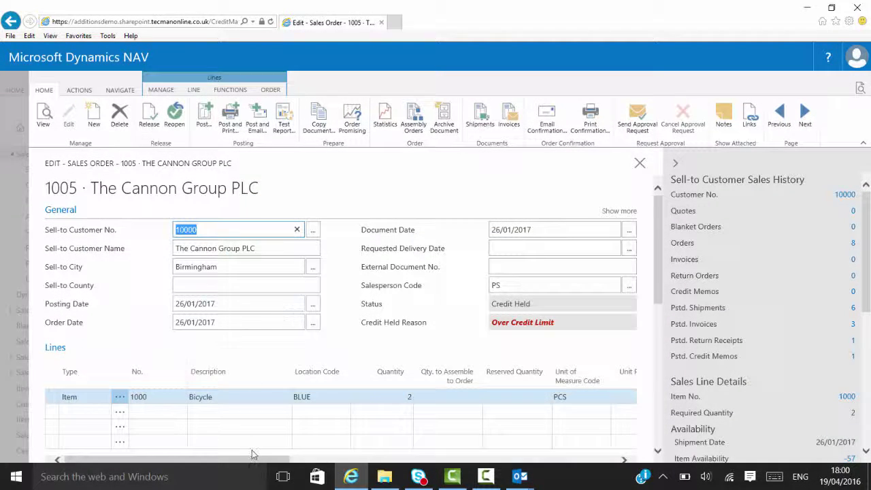
# Step: Review the Bicycle line's price and amount and the credit held reason on sales order 1005, and close the order
pyautogui.scroll(-1, 264, 439)
pyautogui.moveTo(255, 418); pyautogui.dragTo(277, 418)
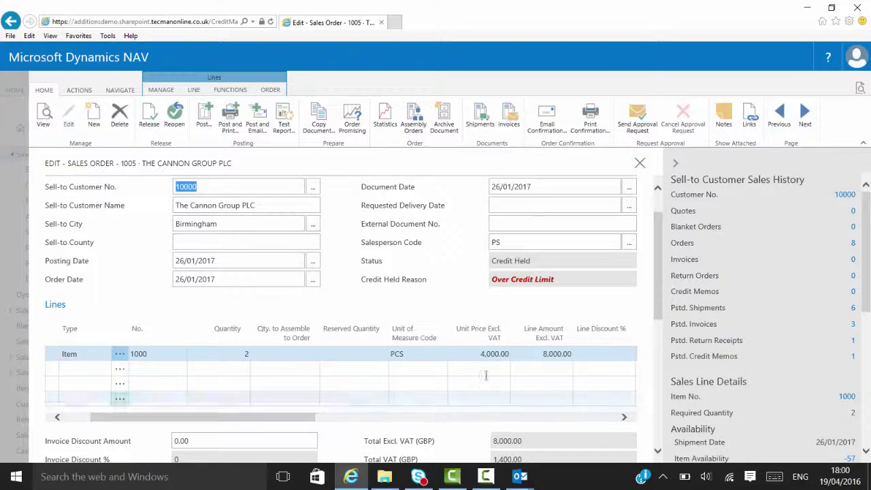
pyautogui.click(570, 280)
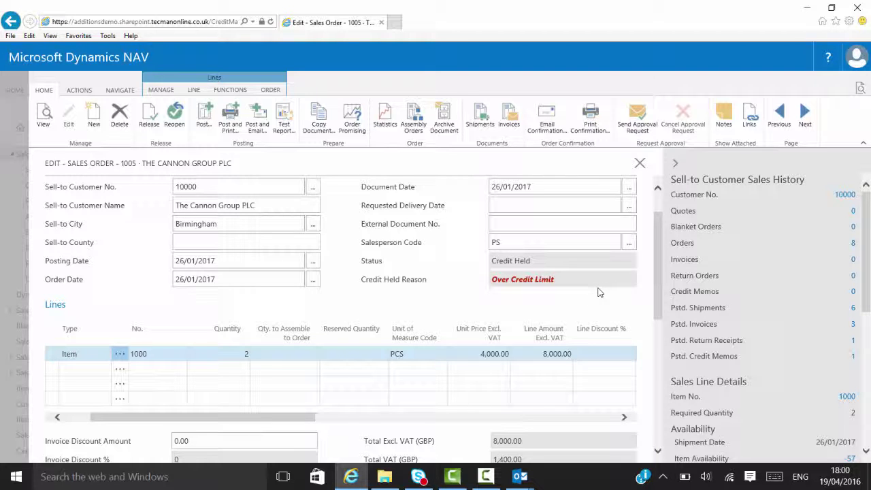
pyautogui.click(640, 164)
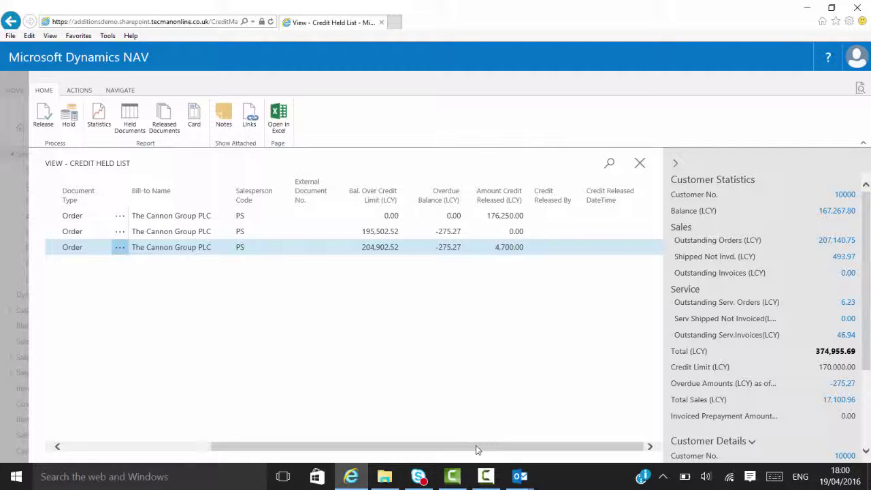
# Step: Release order 1005 from the Credit Held List and close the list
pyautogui.moveTo(476, 445); pyautogui.dragTo(247, 459)
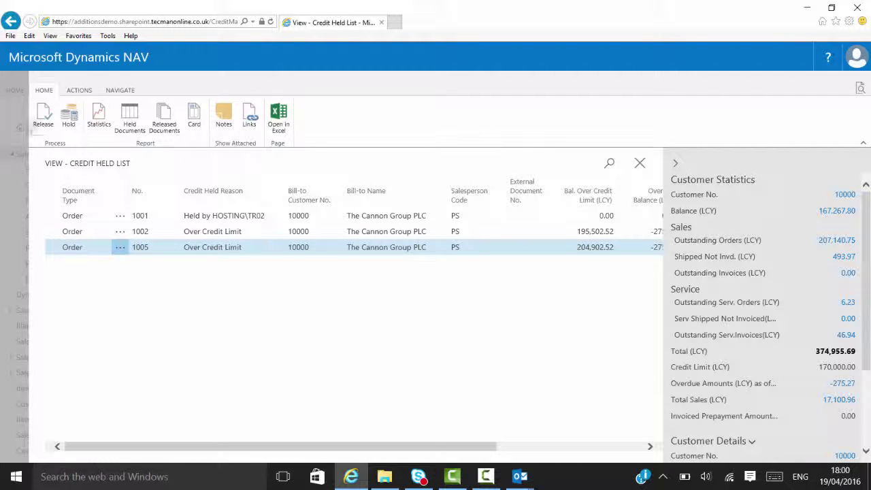
pyautogui.click(43, 118)
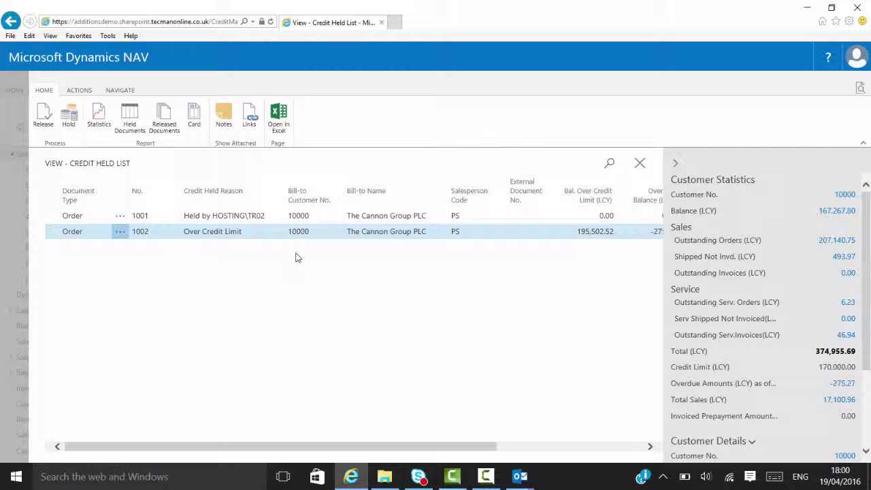
pyautogui.click(640, 166)
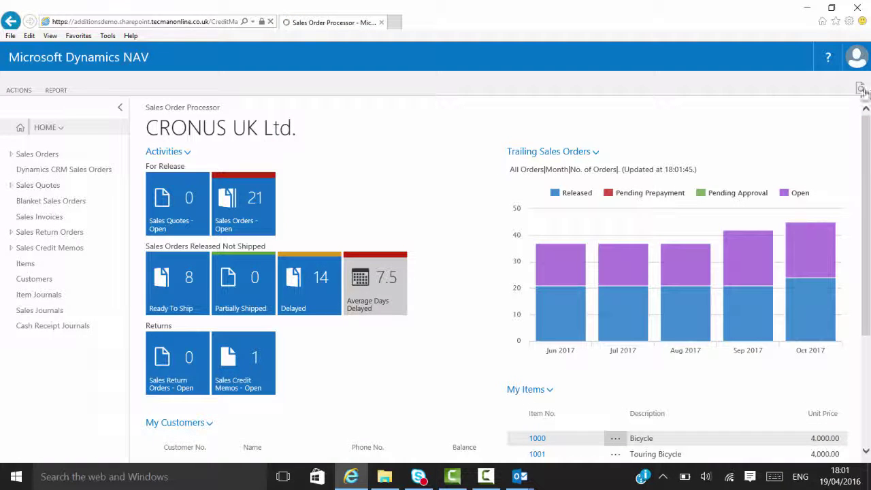
# Step: Reopen the Credit Held List by searching pages for "CREDIT HE" and examine the release details of the held and released documents
pyautogui.click(861, 89)
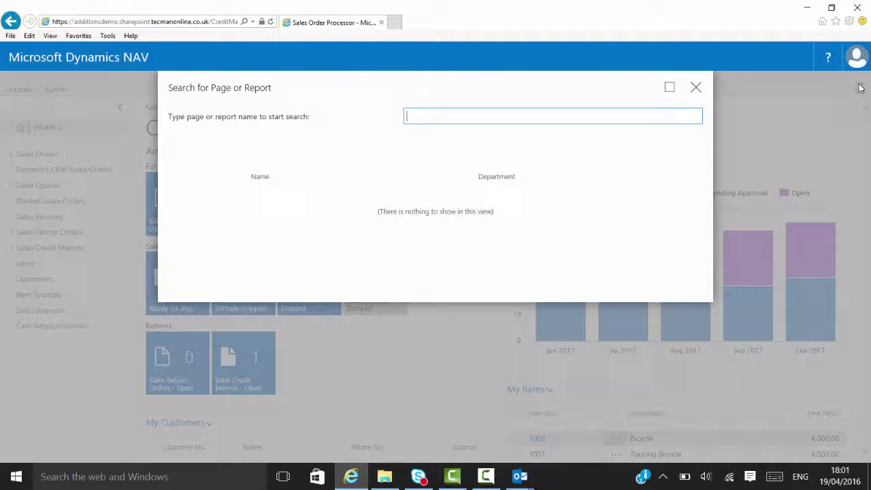
pyautogui.write('CREDIT HE')
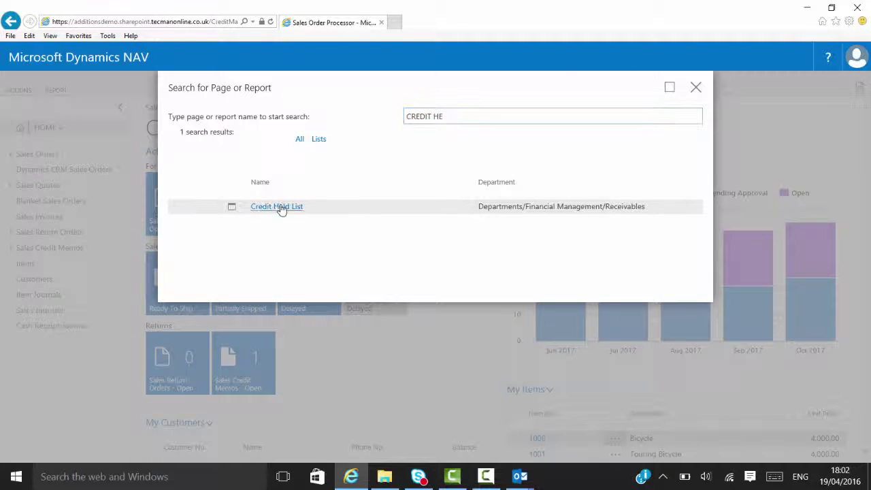
pyautogui.click(281, 207)
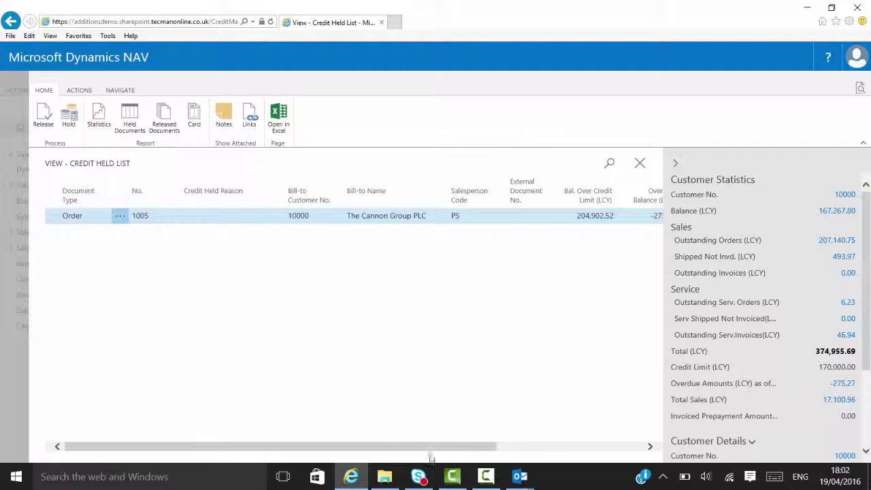
pyautogui.moveTo(485, 447); pyautogui.dragTo(665, 450)
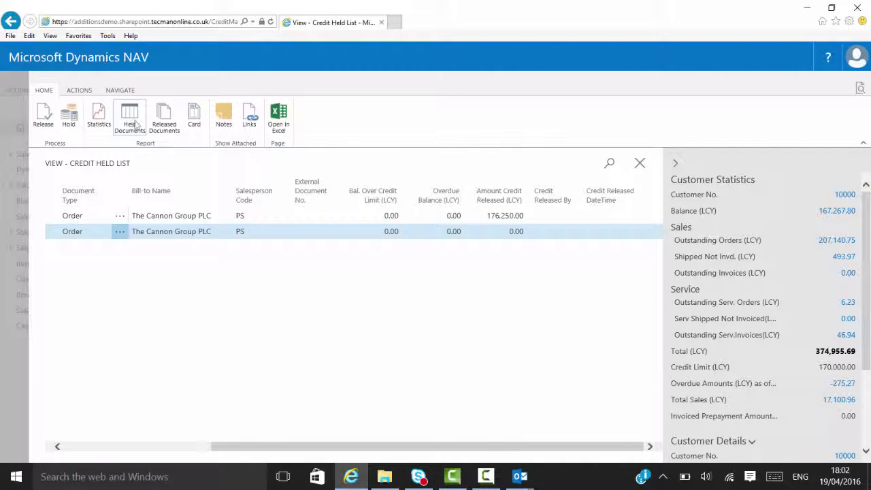
pyautogui.click(164, 120)
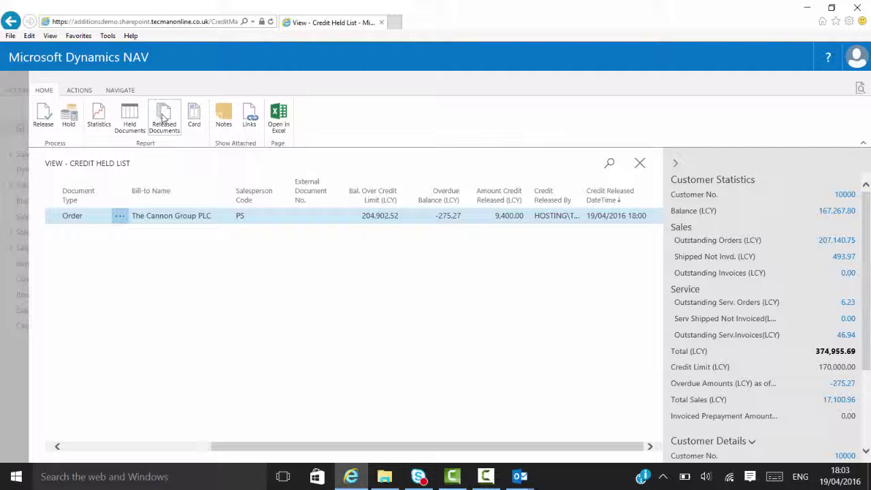
# Step: Put the released order 1005 back on hold, select it among the held documents, and check the released documents
pyautogui.click(70, 117)
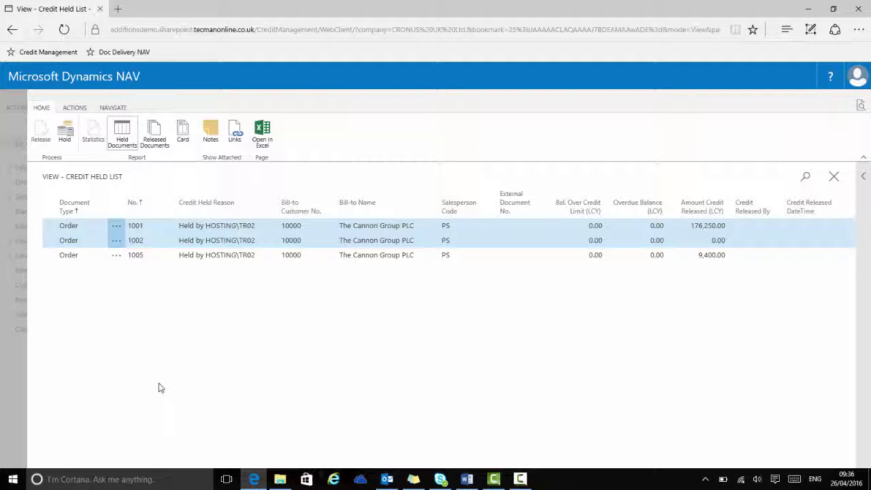
pyautogui.press('Down')
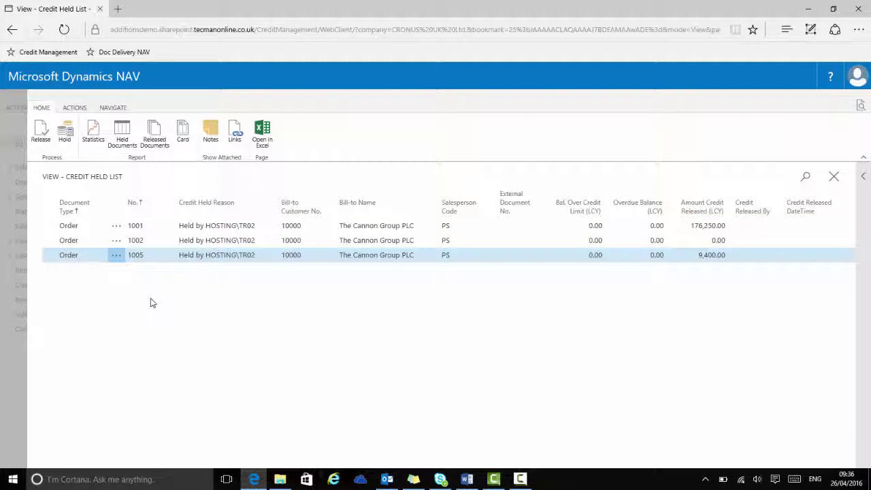
pyautogui.click(154, 136)
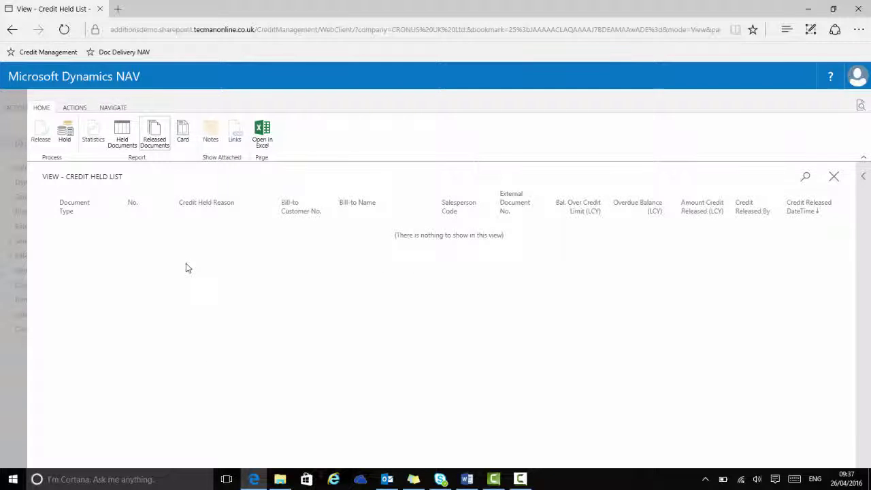